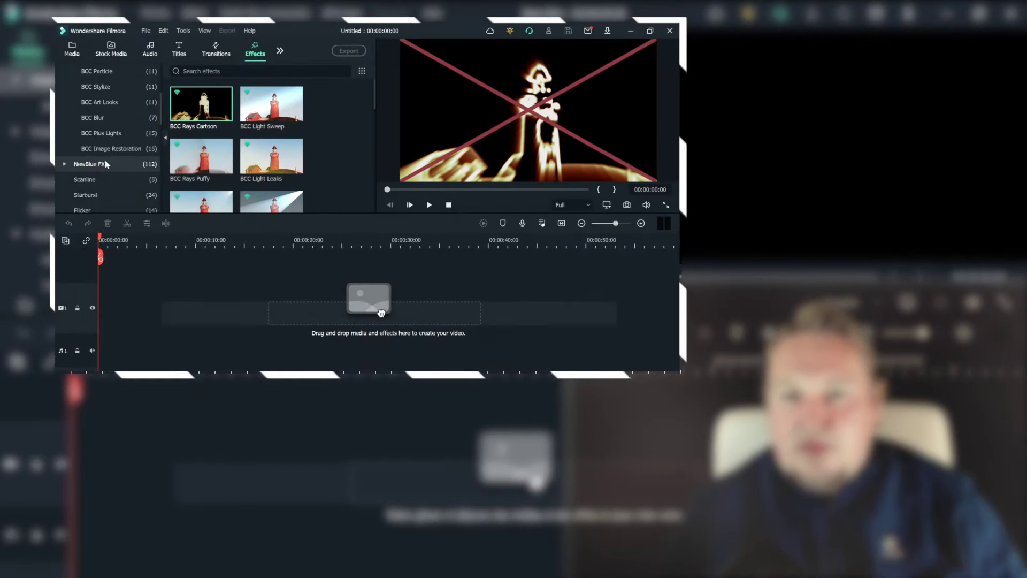
Open the NewBlue FX effects category and start downloading its plugin.
click(105, 164)
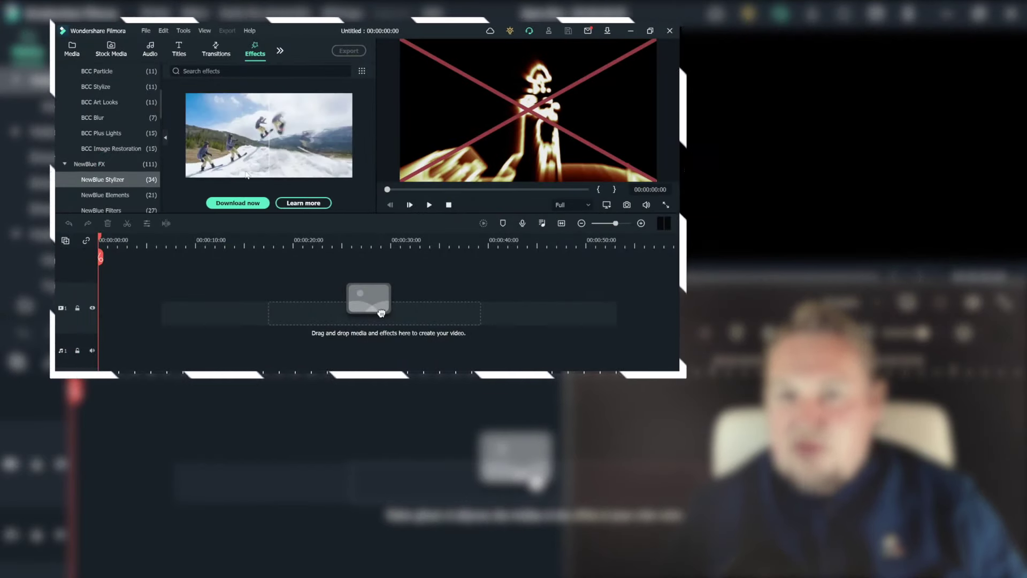
click(249, 203)
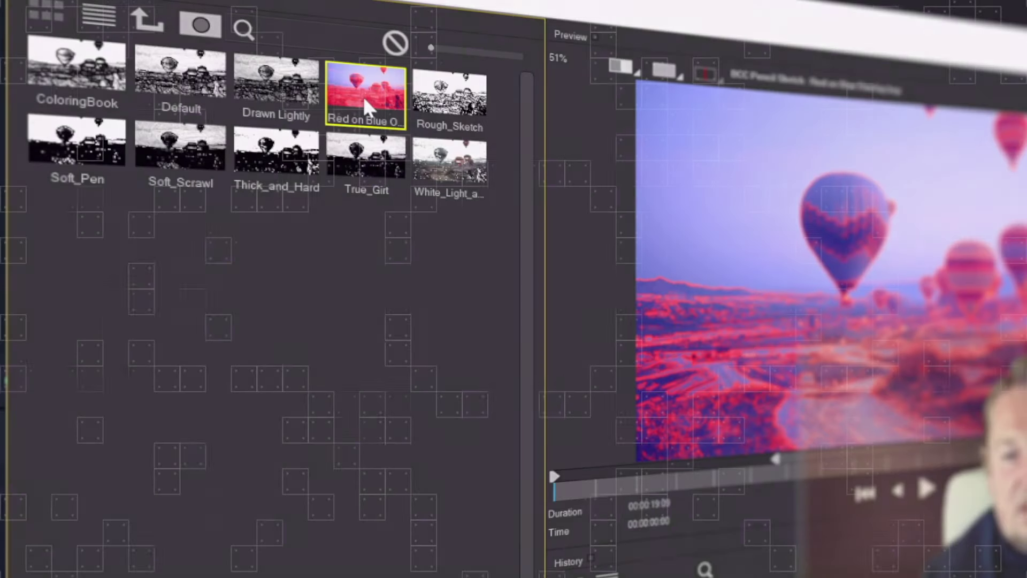
Preview the True_Girt, Thick_and_Hard and Default presets of BCC Pencil Sketch on the balloon footage.
click(353, 166)
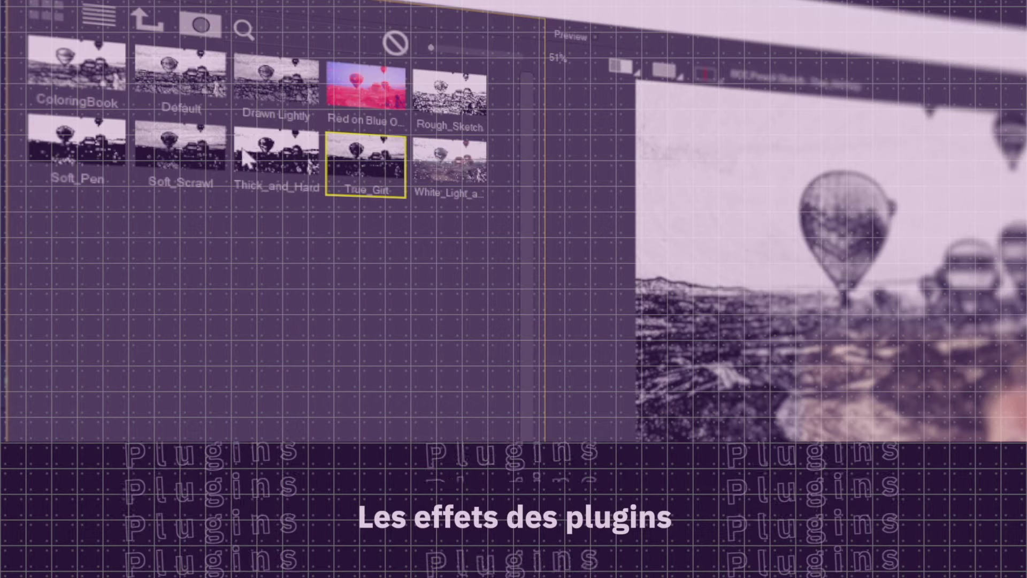
click(238, 140)
click(161, 87)
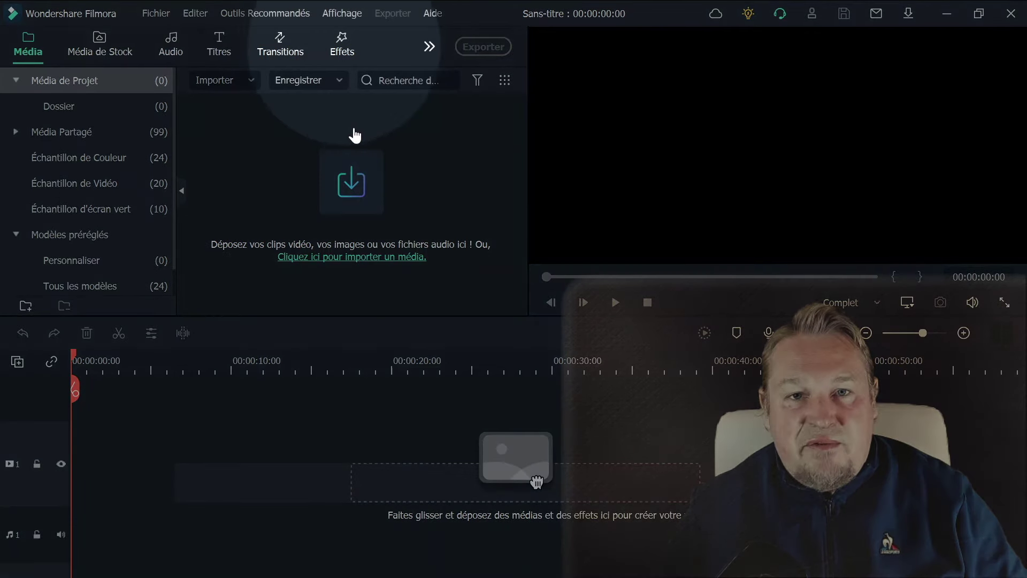
Show the effects library and expand the Boris FX category.
click(340, 47)
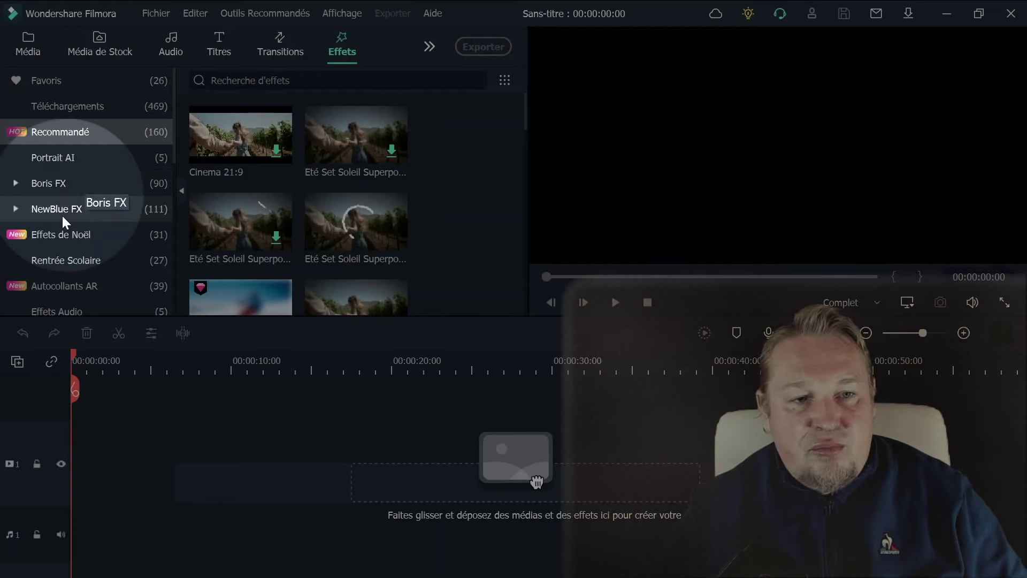
click(73, 182)
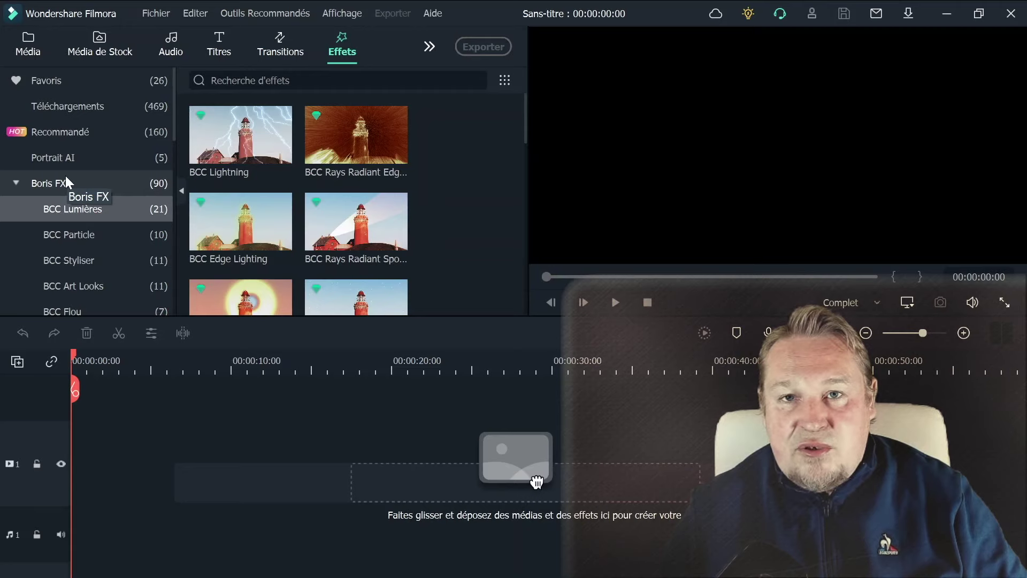
Place the project media clip video (5) at the start of the first video track.
click(17, 32)
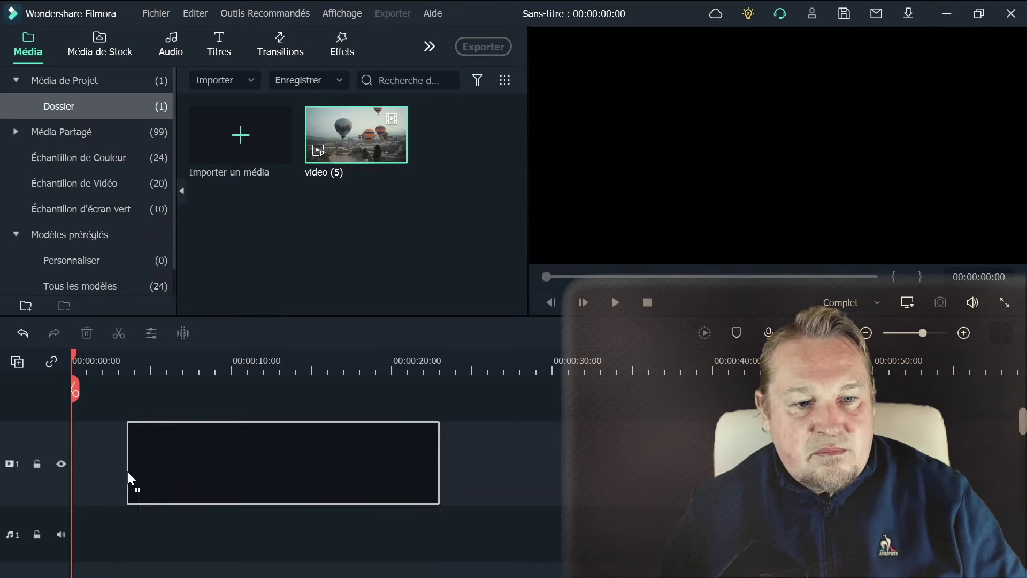
drag(131, 477, 107, 471)
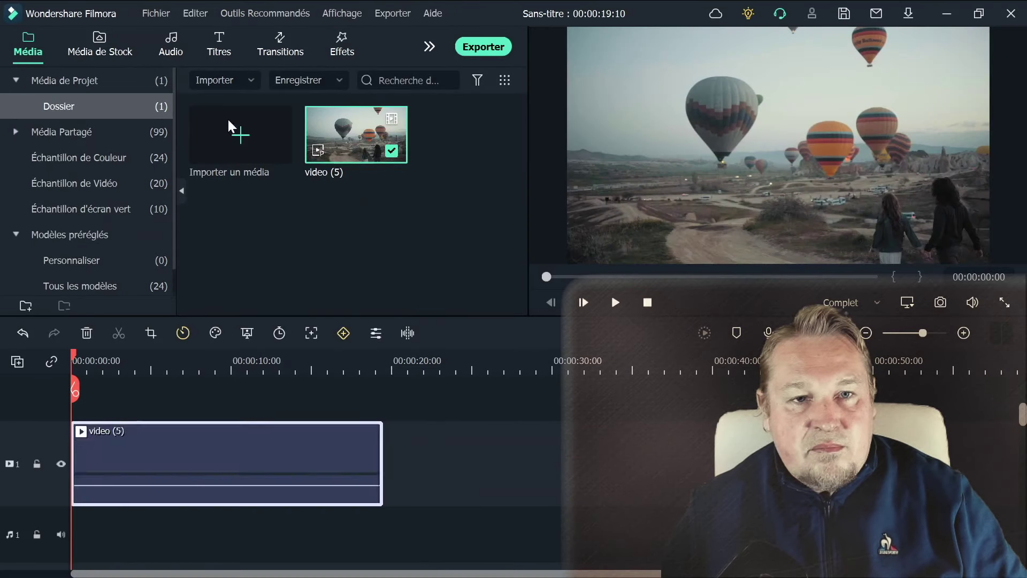
Preview the BCC Lightning effect from BCC Lumières and look through the BCC Particle and BCC Styliser effects.
click(342, 36)
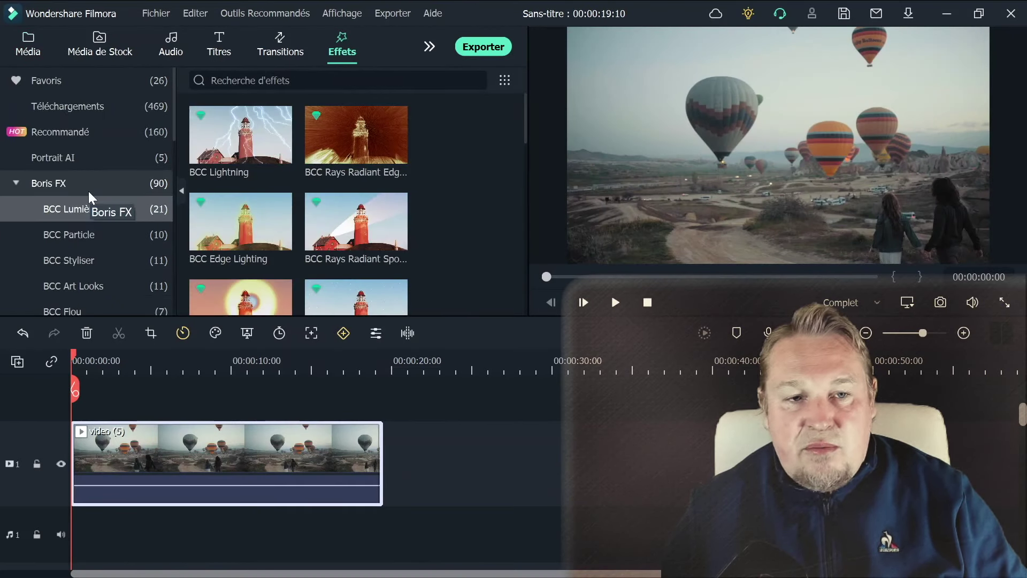
scroll(88, 191, down, 3)
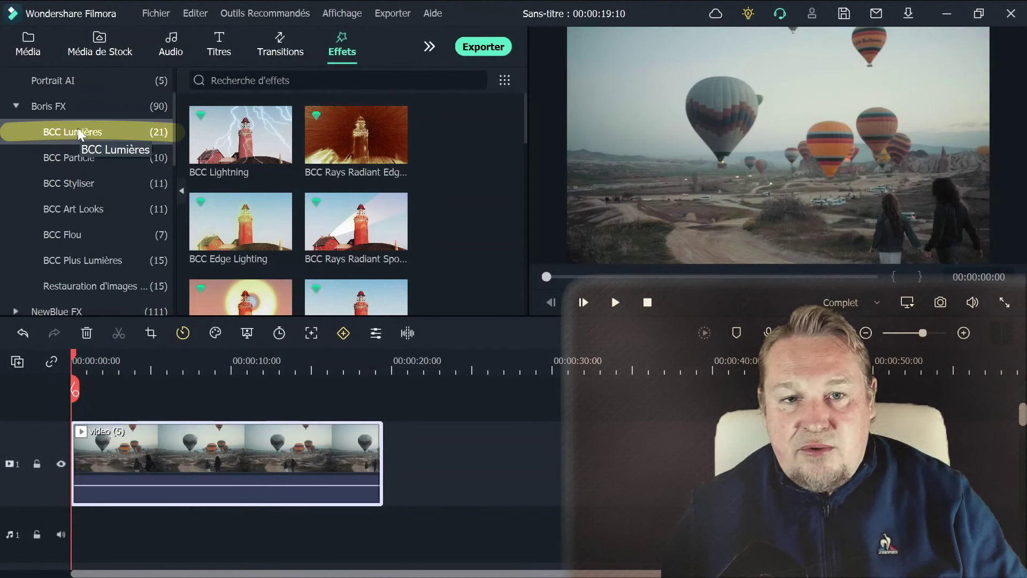
click(270, 123)
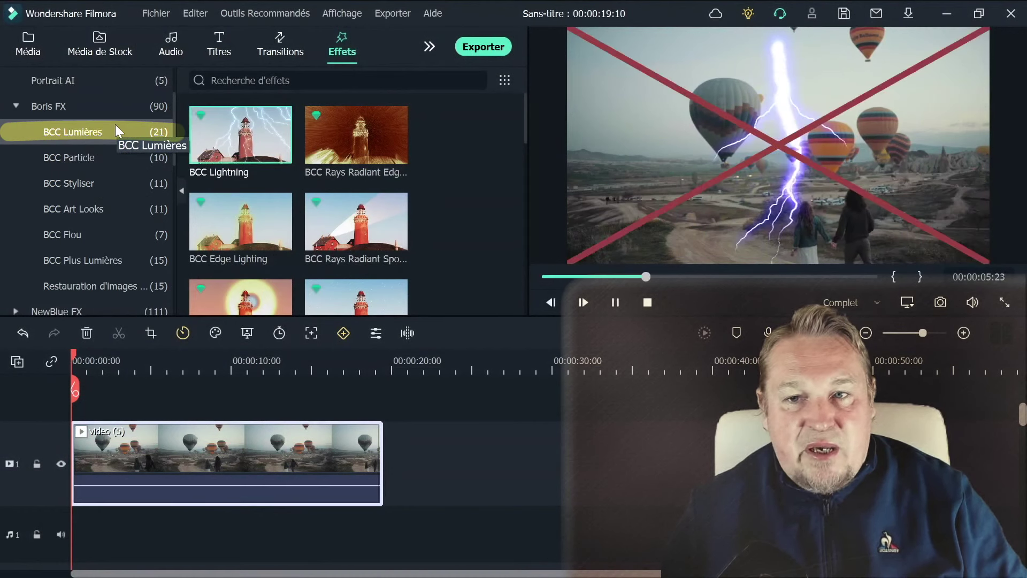
click(68, 152)
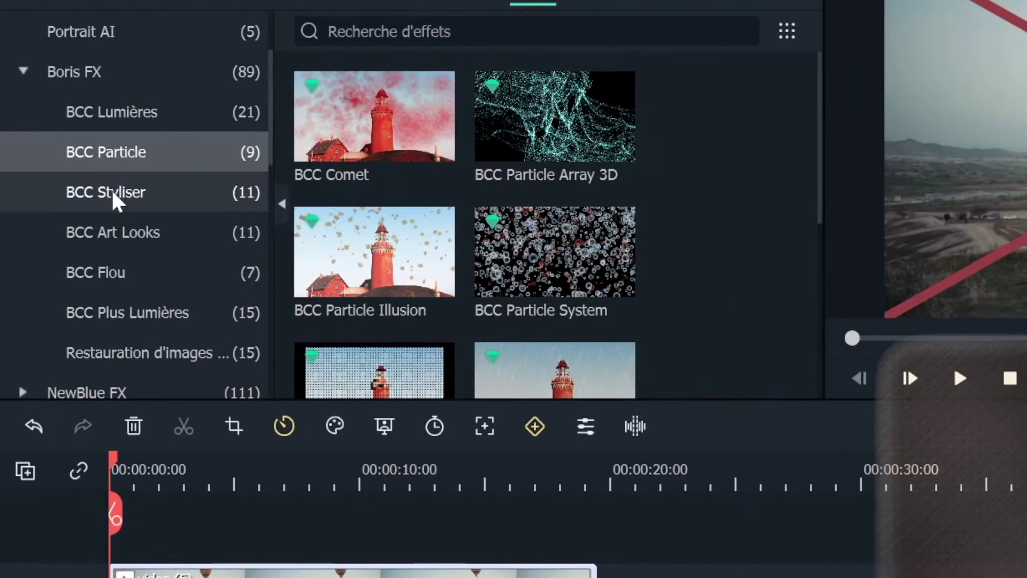
click(113, 193)
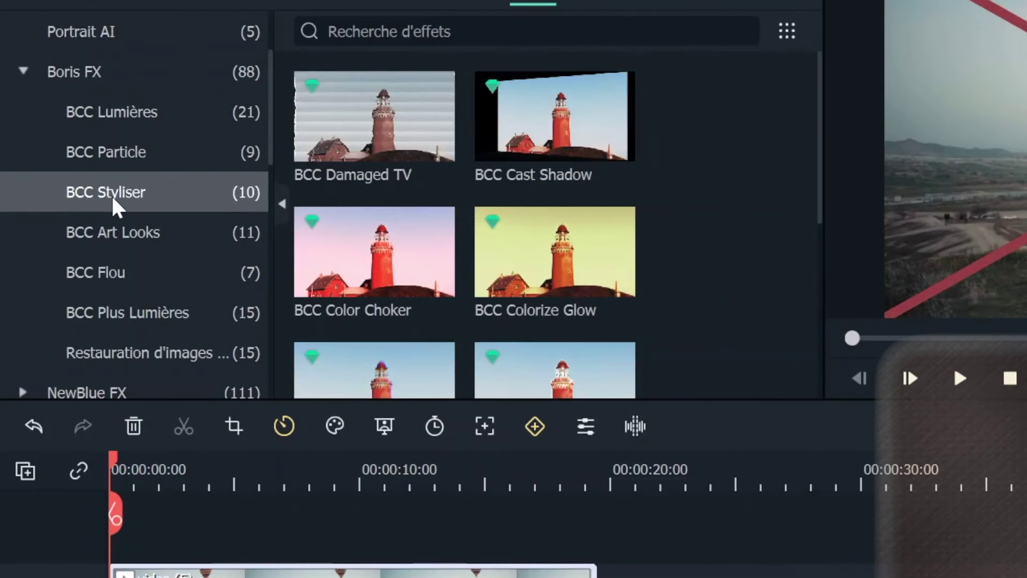
Apply the BCC Pencil Sketch effect from BCC Art Looks to the video (5) clip, choosing to try the paid effect.
click(140, 230)
mouse_move(365, 236)
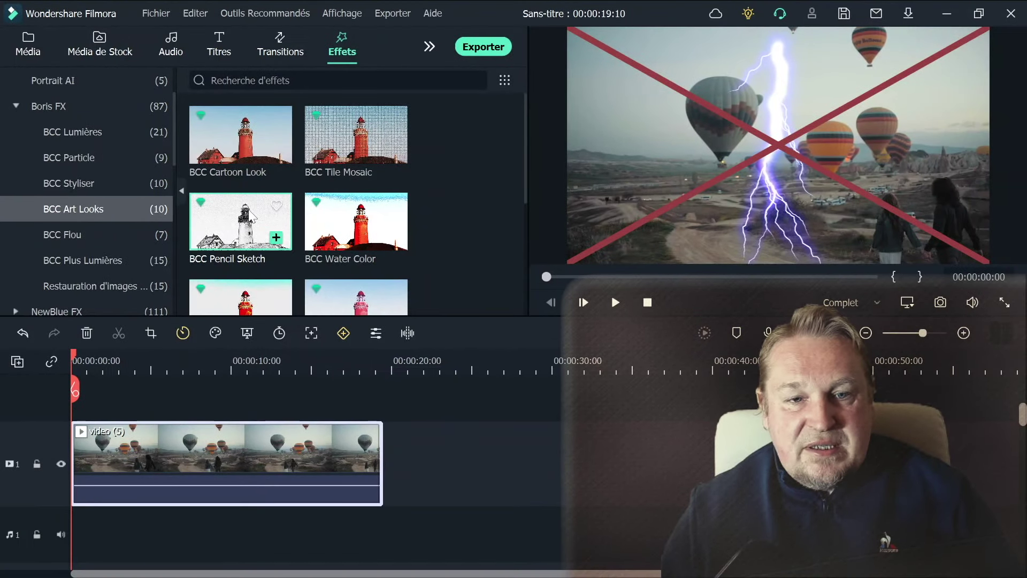
drag(159, 389, 149, 447)
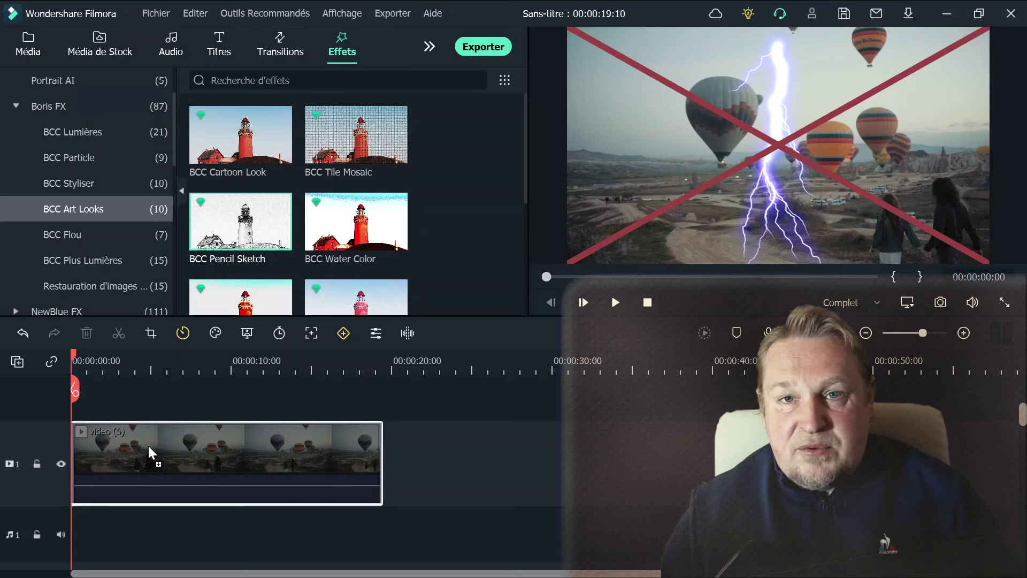
drag(147, 442, 147, 443)
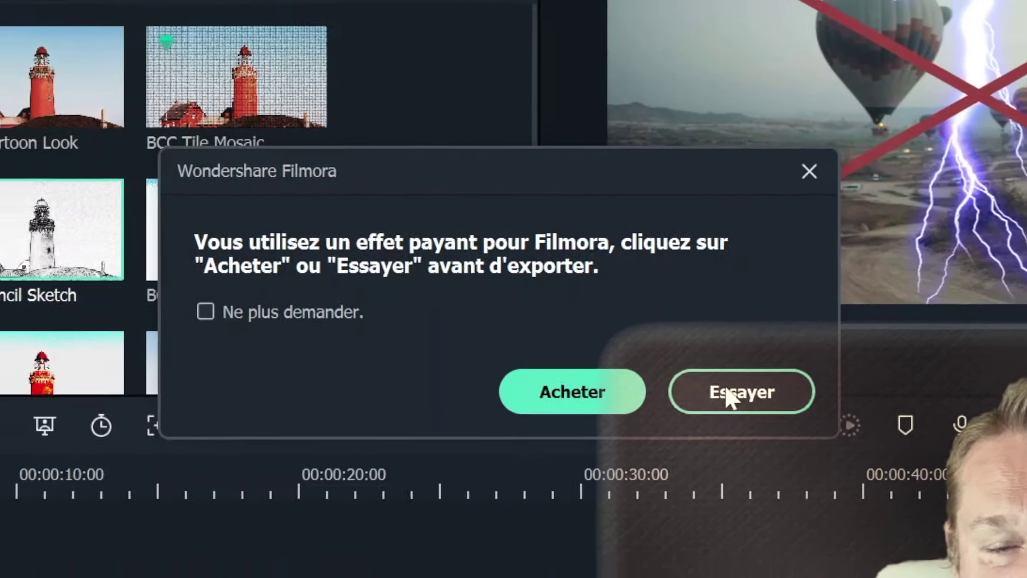
click(749, 410)
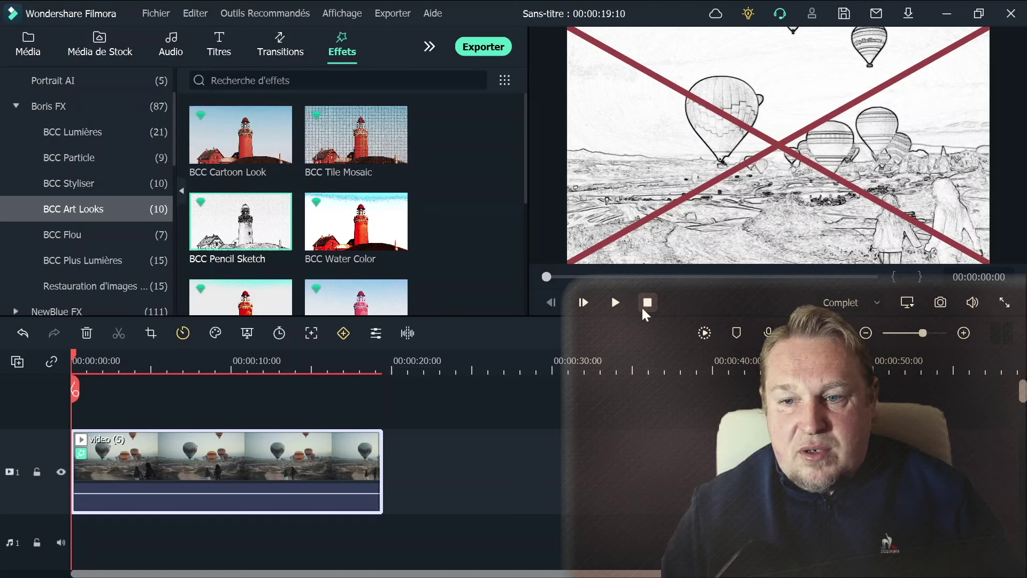
Open the clip's effect settings and examine the BCC Croquis au crayon parameters, including Selectionneur de pixel / Mocha.
double_click(189, 457)
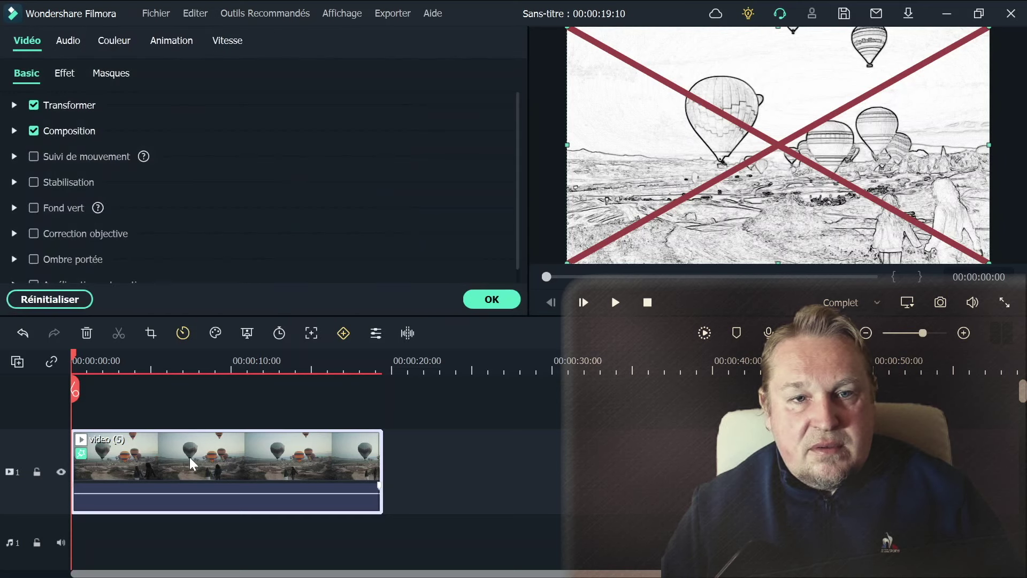
click(62, 72)
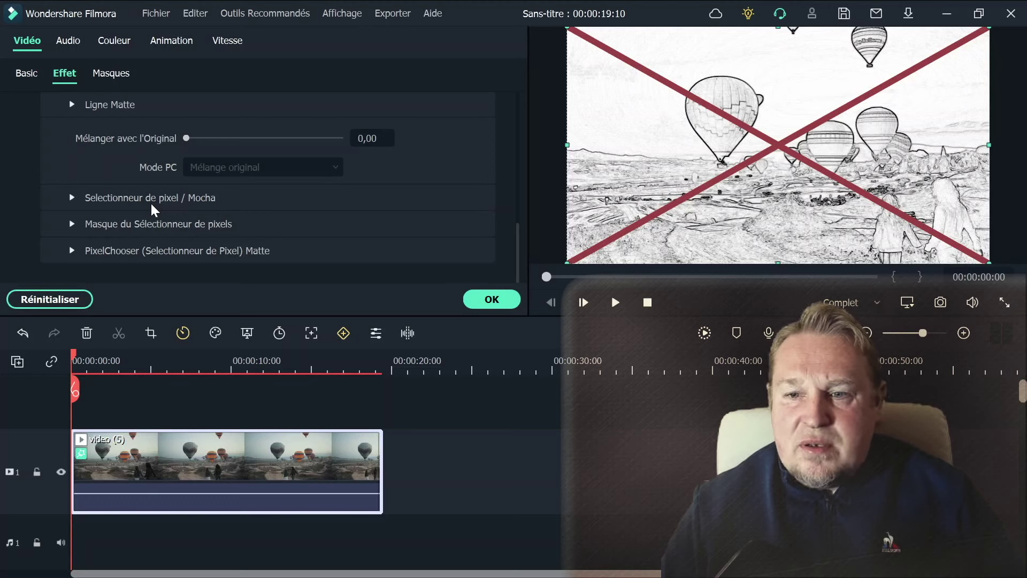
click(71, 198)
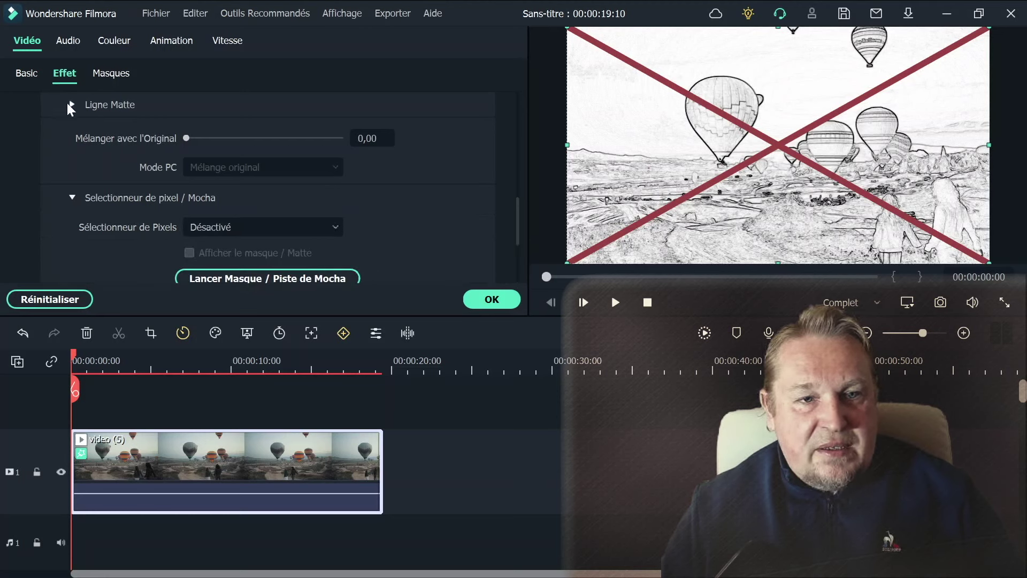
scroll(117, 216, down, 10)
scroll(204, 246, up, 15)
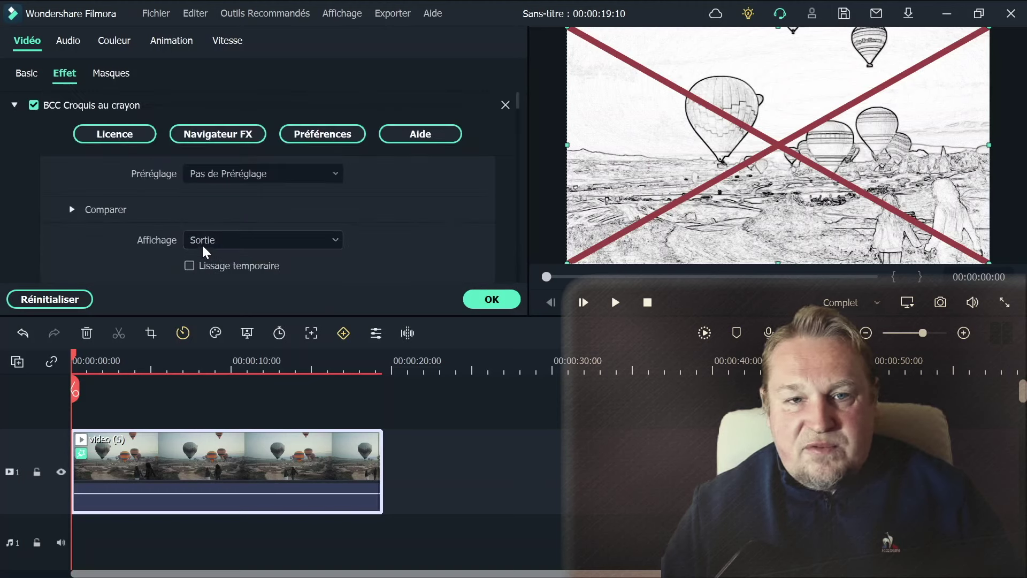
Check the preset list, preview Red on Blue Overlay, True_Girt, Thick_and_Hard and Default in the FX Browser, and close it.
click(215, 174)
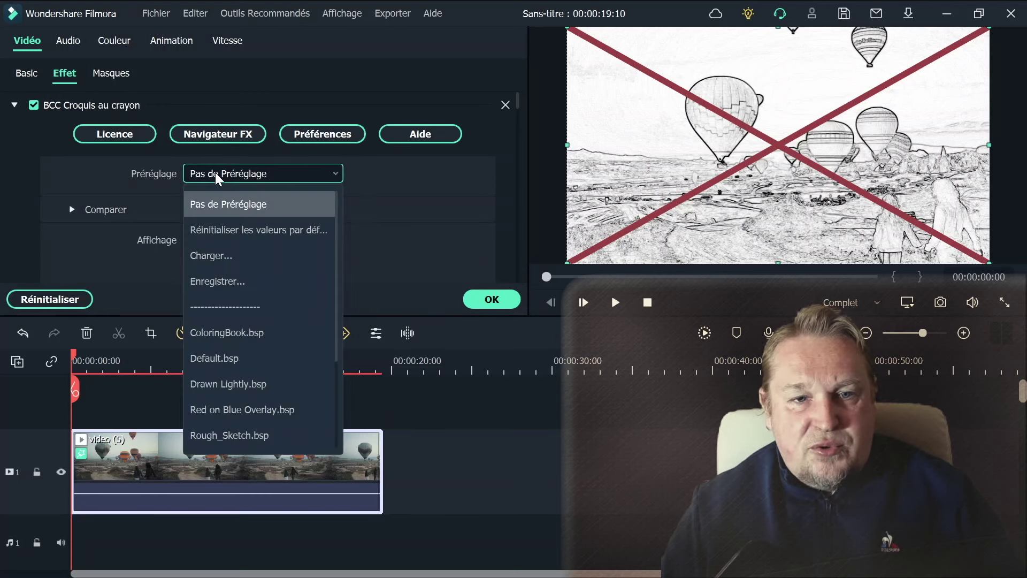
click(214, 134)
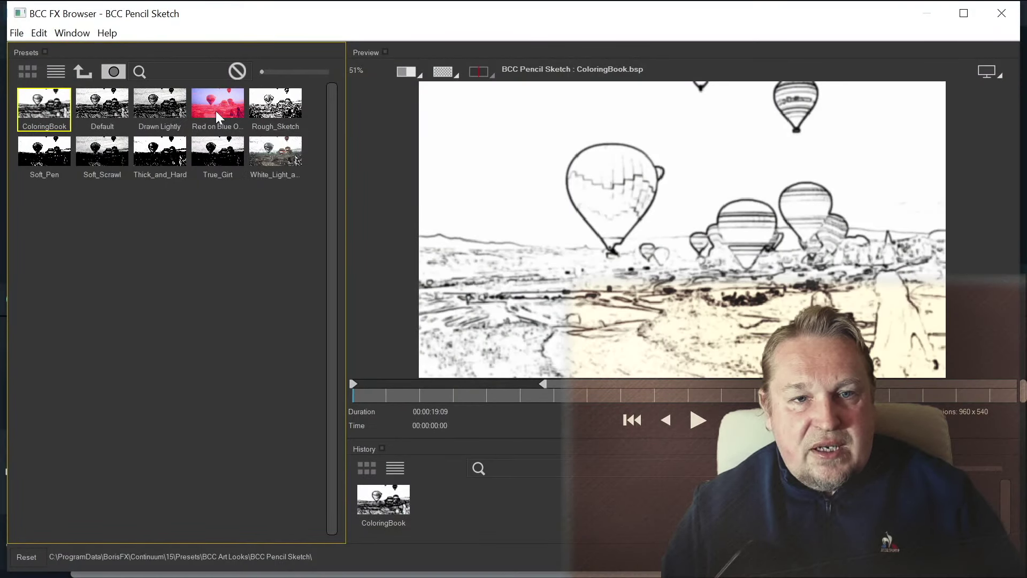
click(217, 118)
click(206, 161)
click(141, 155)
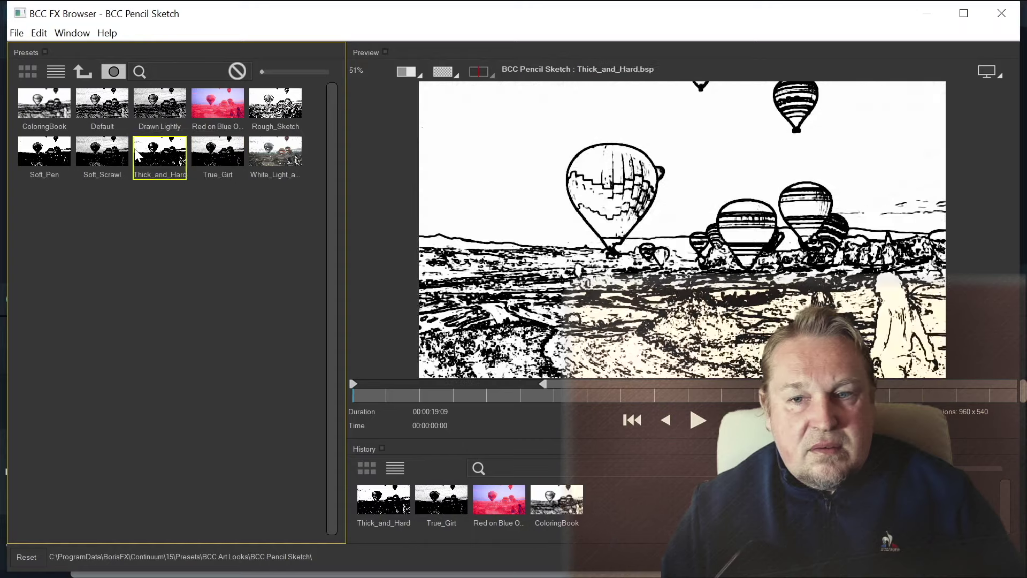
click(96, 121)
click(1002, 13)
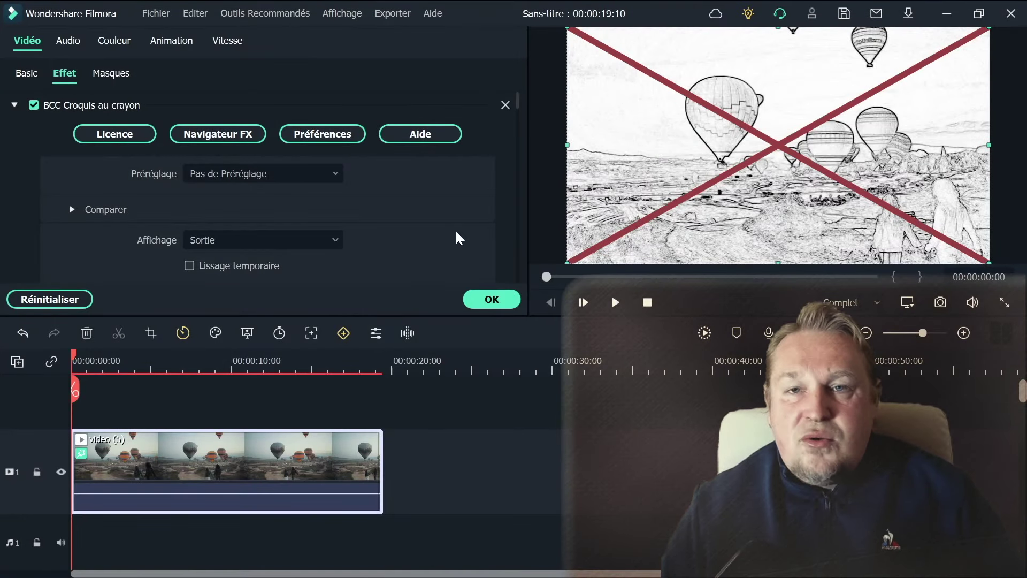
Open the effect's online help page, translate it into French and read through the BCC Pencil Sketch parameter descriptions.
click(435, 136)
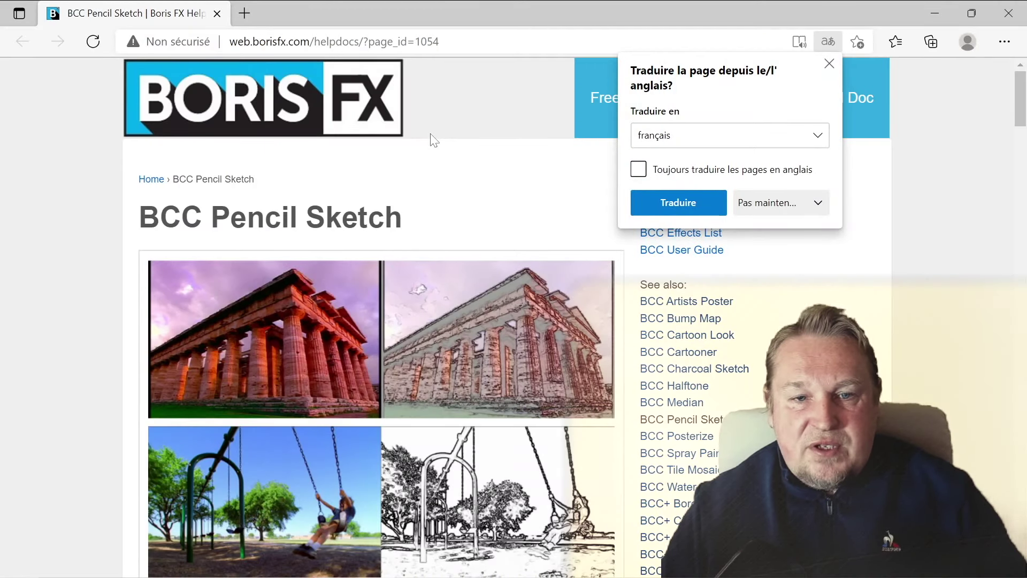
scroll(431, 134, down, 9)
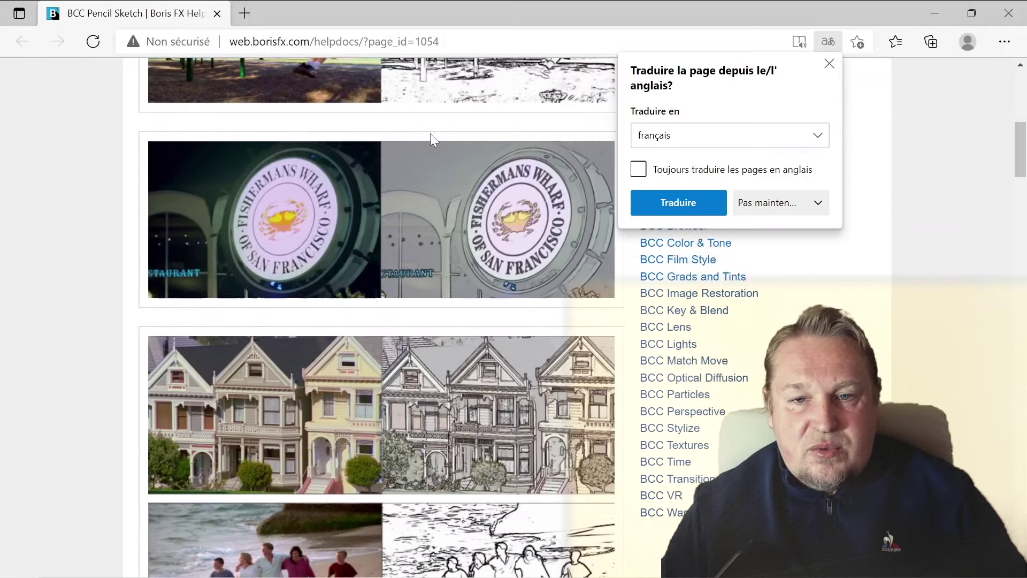
scroll(430, 138, down, 20)
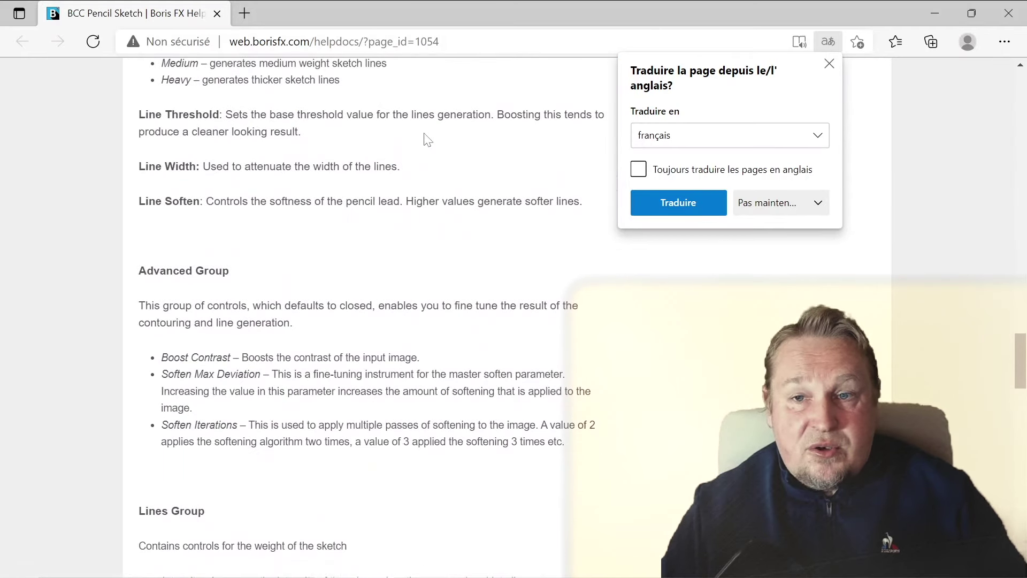
click(667, 206)
scroll(481, 236, up, 3)
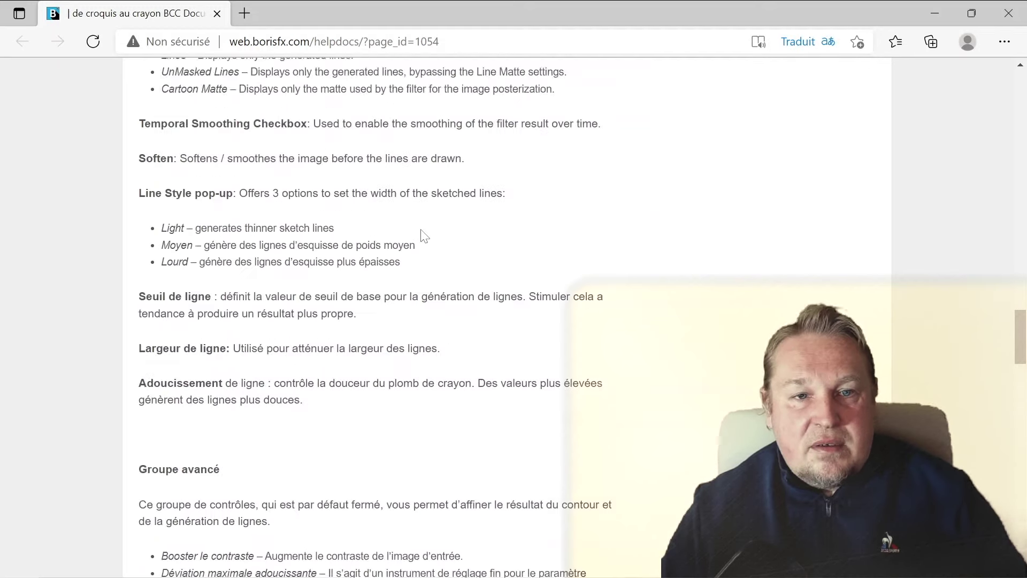
scroll(424, 236, up, 12)
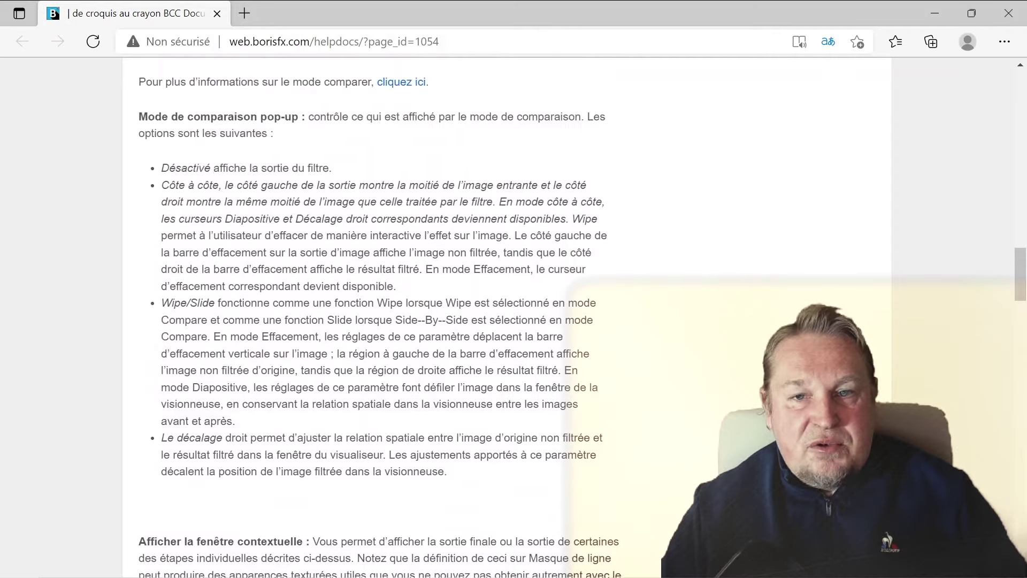
scroll(425, 235, up, 3)
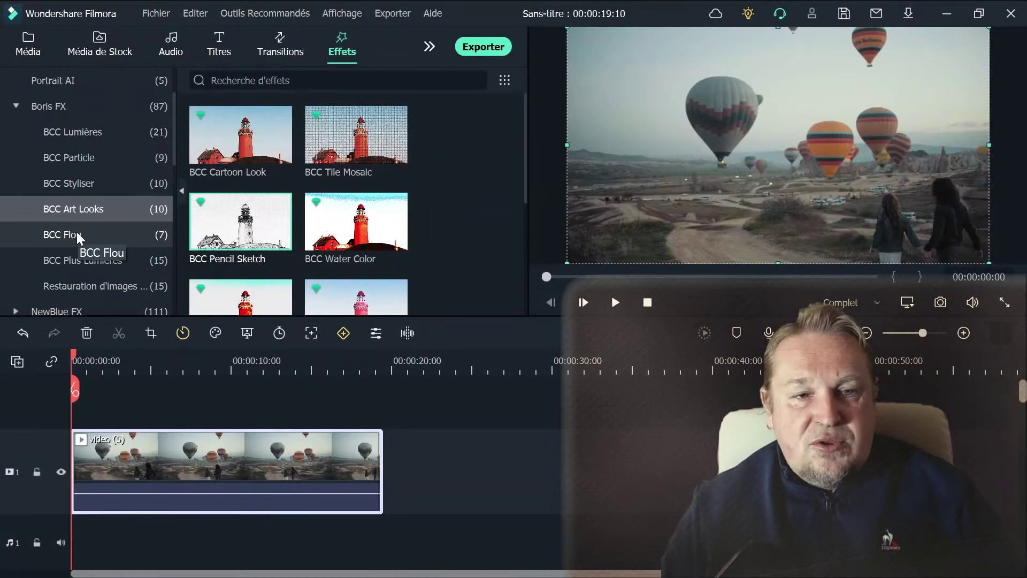
Look through the Boris FX effects in BCC Flou, BCC Plus Lumières and Restauration d'images BCC.
click(76, 233)
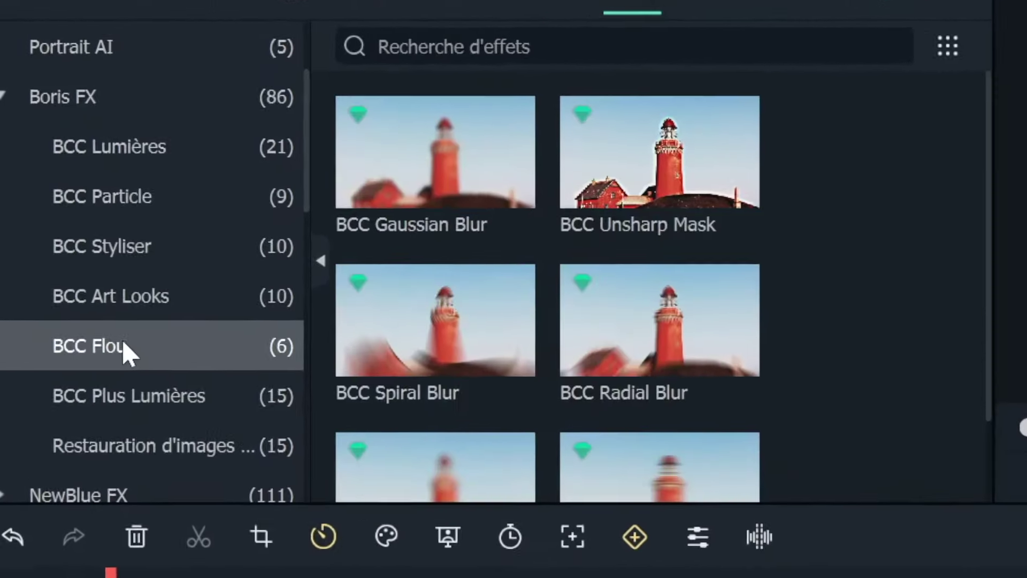
click(153, 395)
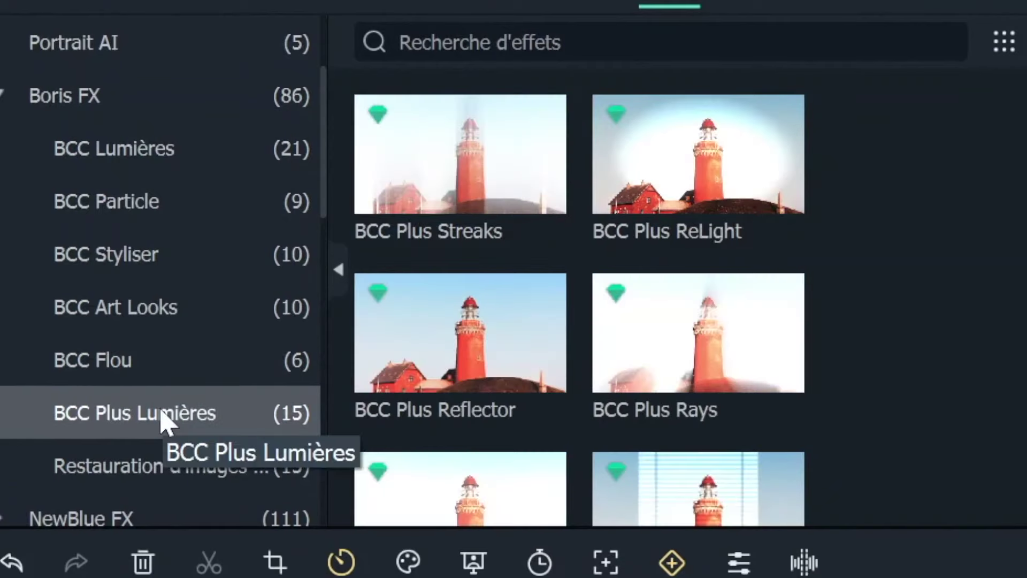
scroll(160, 420, down, 2)
click(161, 361)
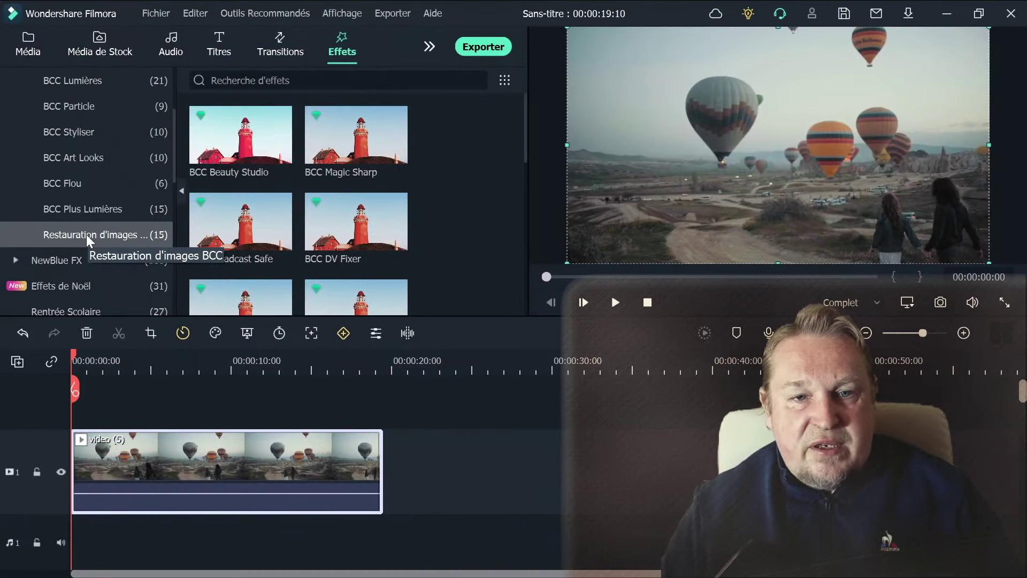
scroll(69, 238, down, 1)
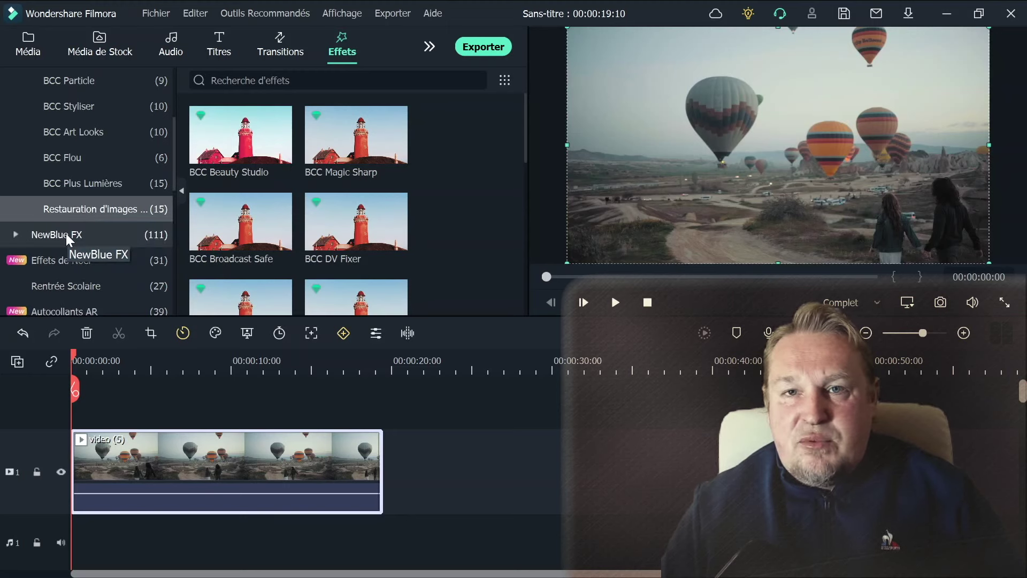
Look through the NewBlue Styliser effects and apply Neon Lights to the balloon clip as a trial effect.
click(15, 233)
scroll(64, 240, down, 3)
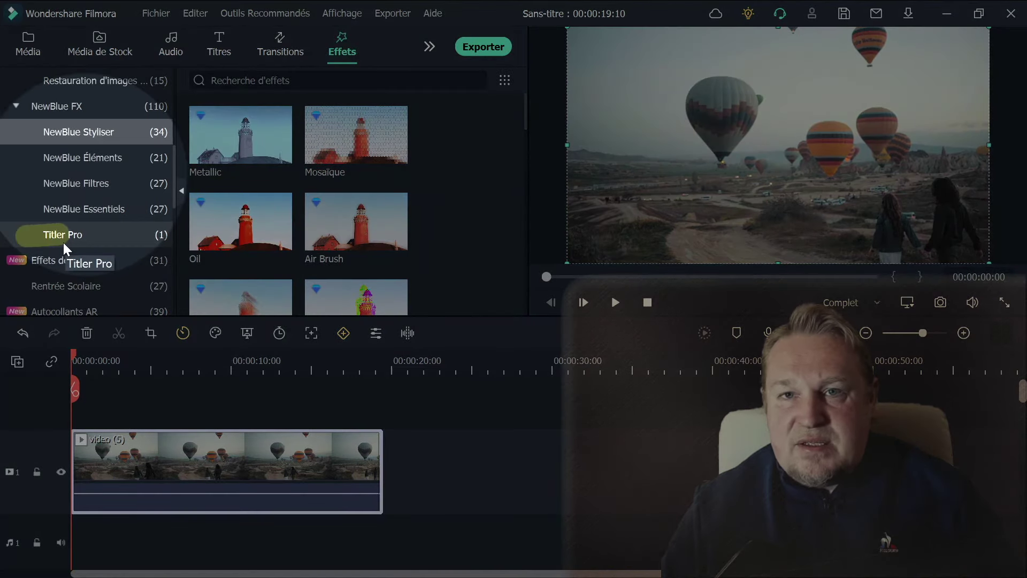
scroll(443, 207, down, 4)
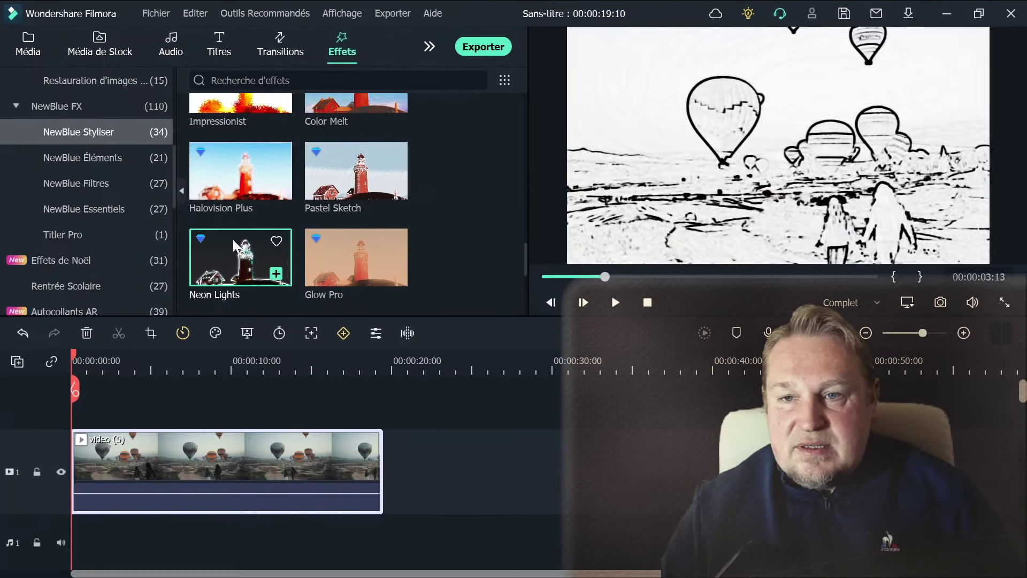
click(233, 250)
drag(231, 250, 154, 481)
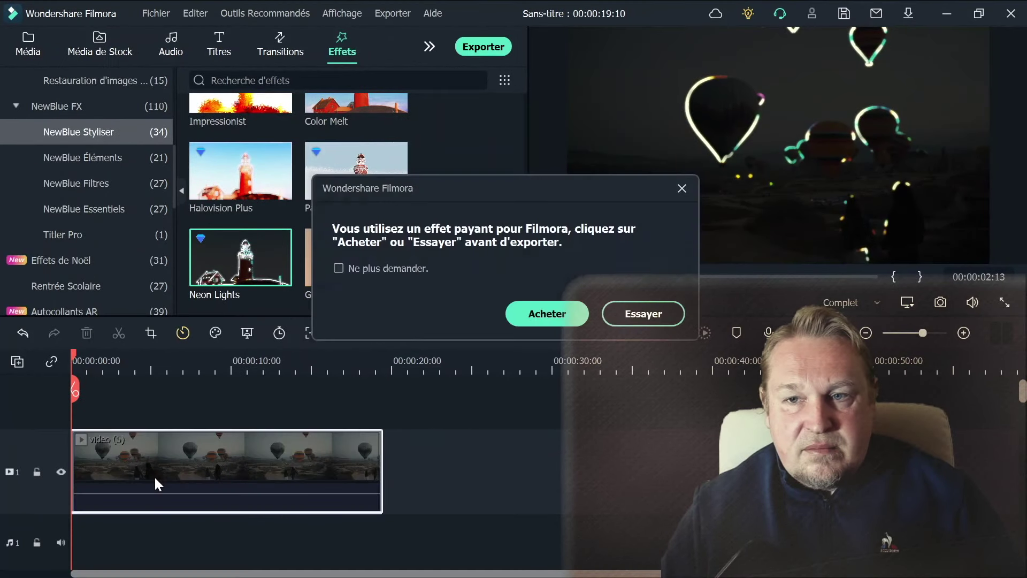
click(658, 320)
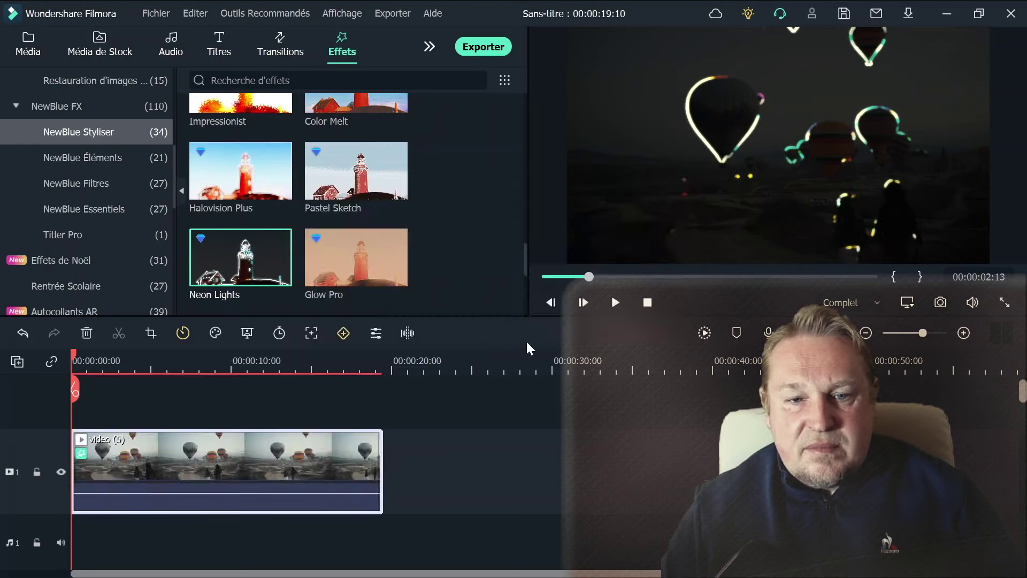
Open the clip's Lampes au néon effect settings and set the Bord values Sensibilité and Densité to 100.
double_click(226, 456)
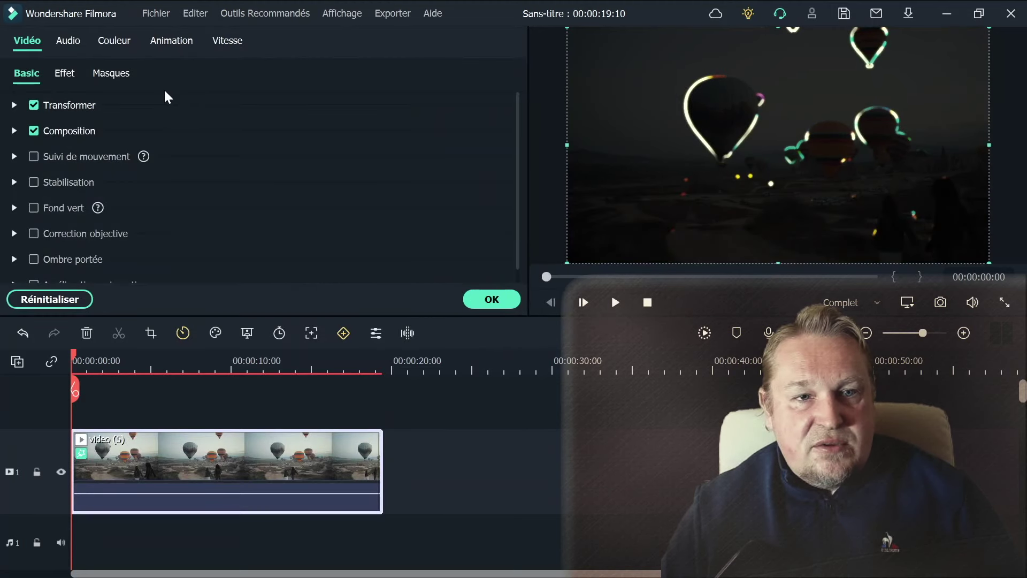
click(63, 71)
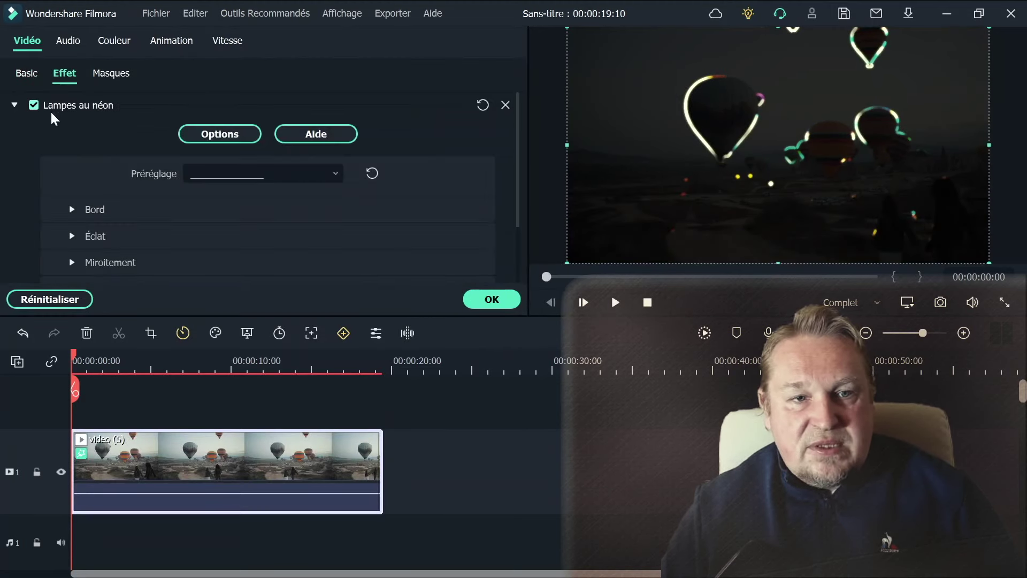
click(71, 209)
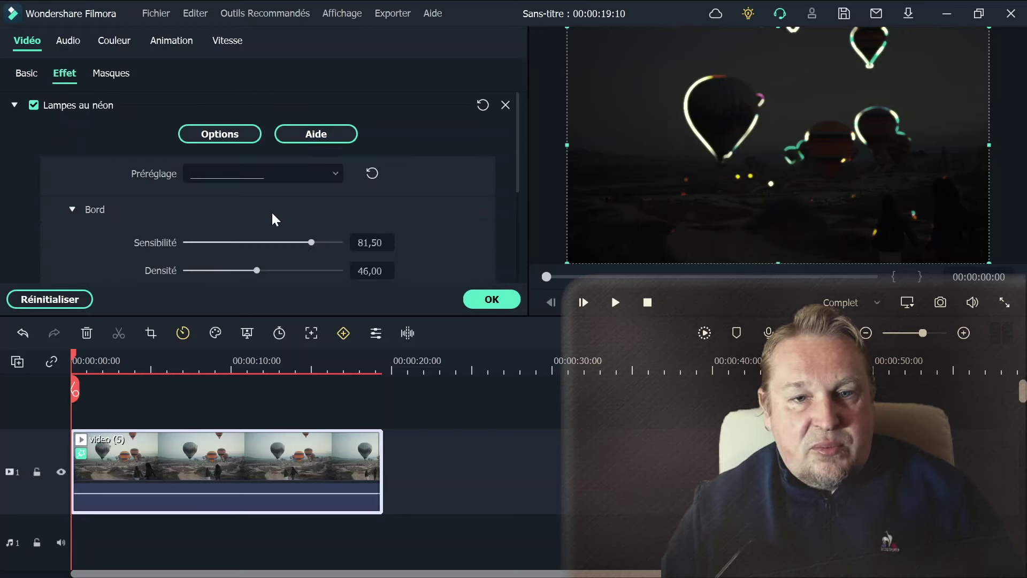
drag(312, 240, 394, 245)
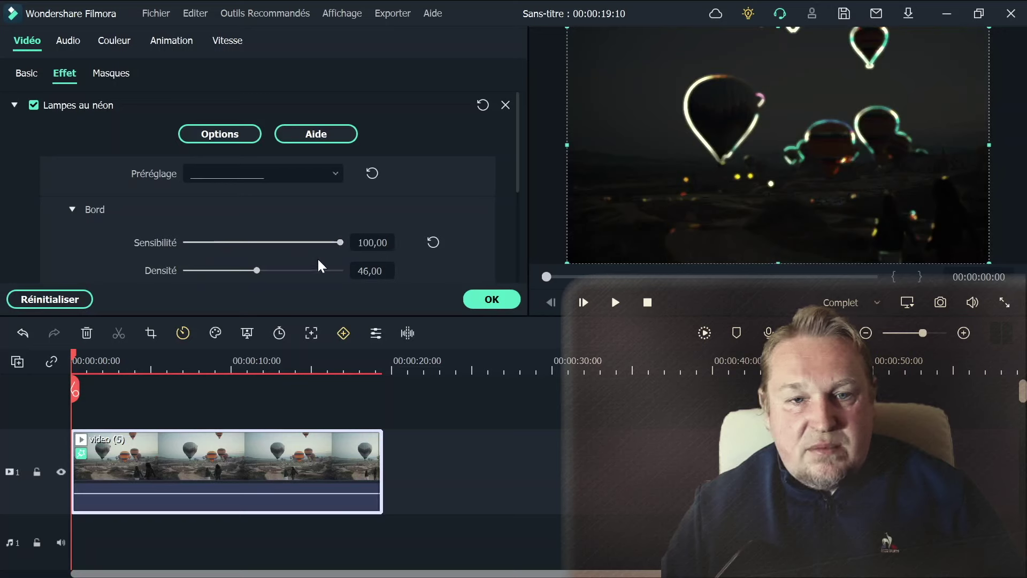
drag(259, 272, 351, 268)
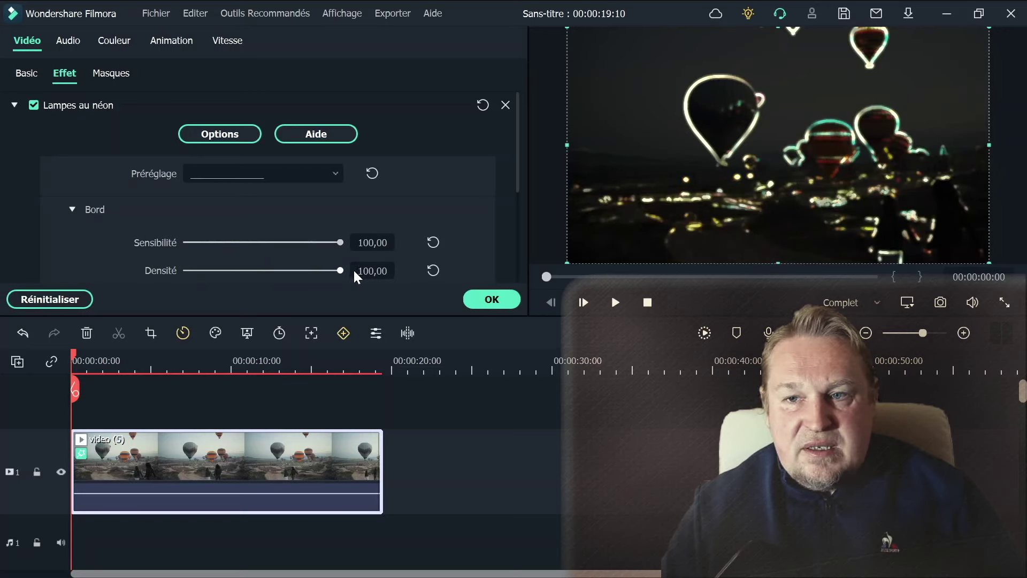
Examine the remaining Lampes au néon parameters, including the Éclat and Miroitement groups.
scroll(225, 178, down, 3)
click(107, 157)
scroll(107, 185, down, 3)
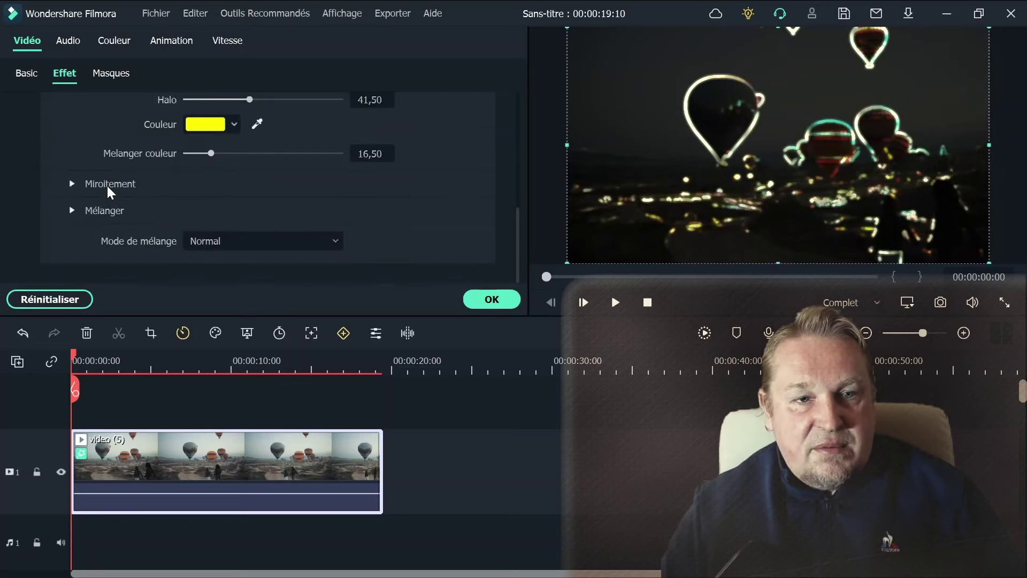
click(72, 184)
scroll(70, 181, down, 2)
scroll(70, 179, up, 10)
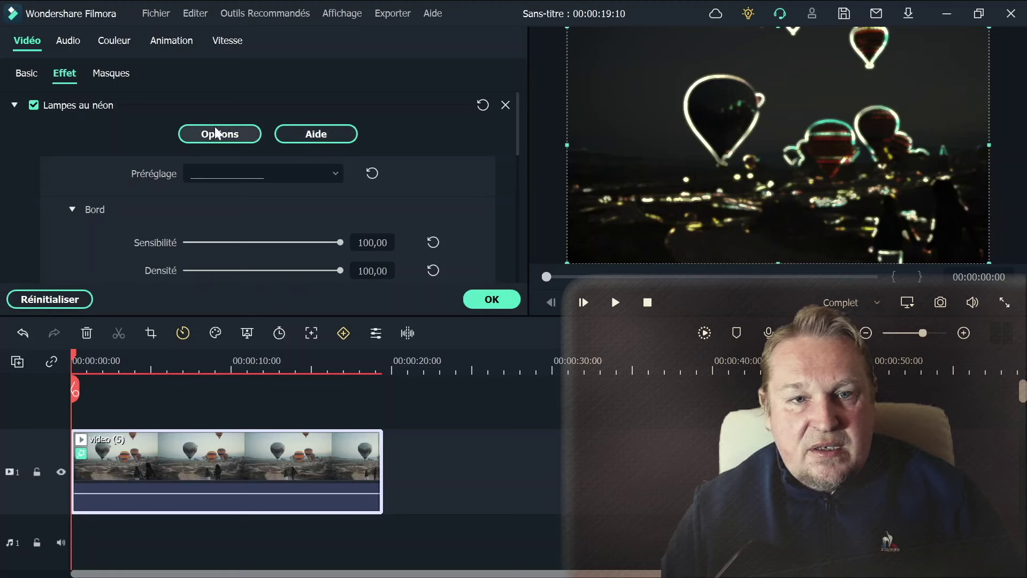
Try the Gravé dans l'argent preset on Lampes au néon, switch to Vie nocturne and accept the effect settings.
click(264, 175)
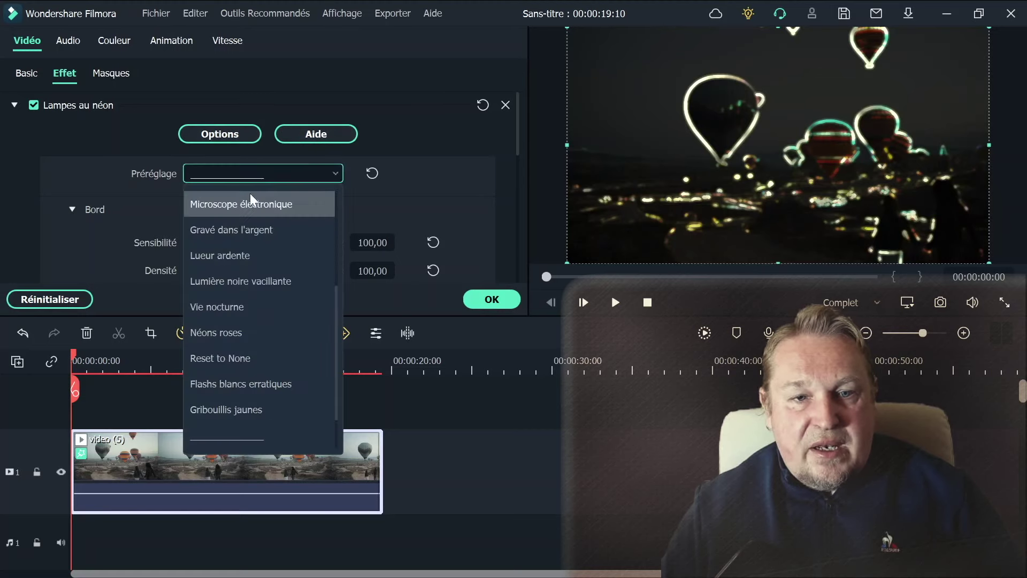
click(242, 230)
click(258, 174)
click(240, 305)
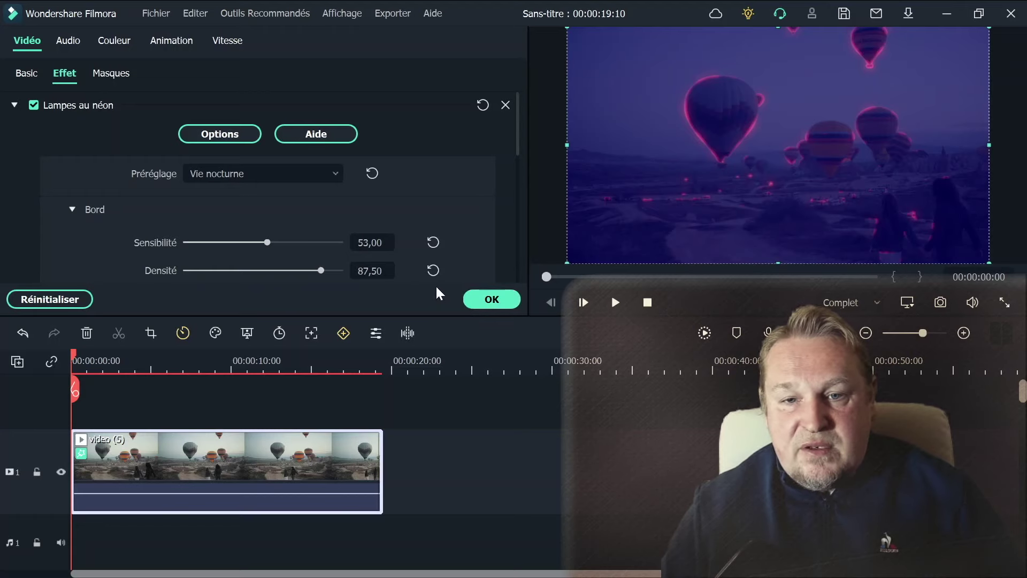
click(492, 300)
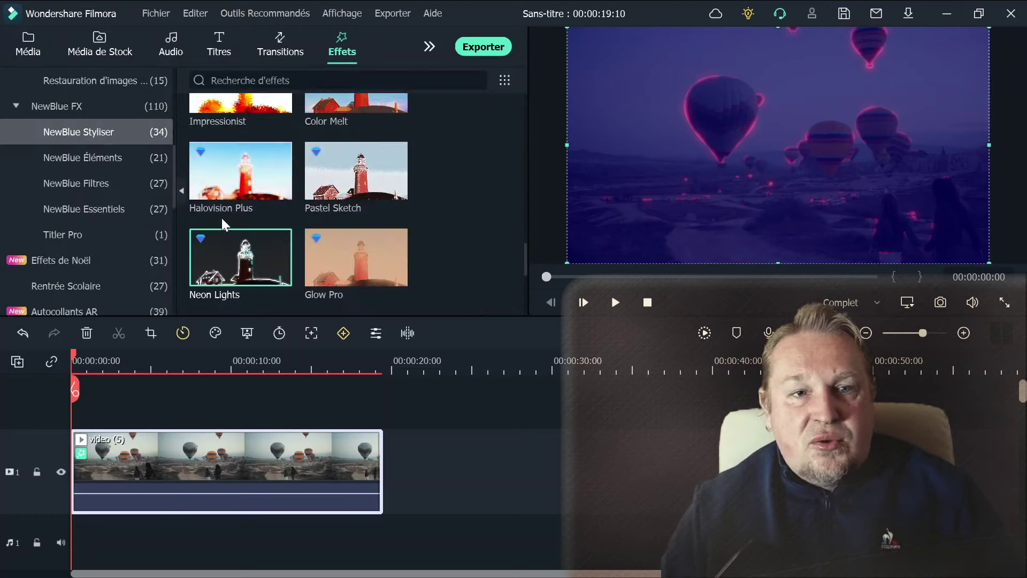
Apply the Tile effect from NewBlue Éléments to the clip as a trial and view the frame at 00:00:12:06.
click(75, 153)
scroll(239, 157, down, 8)
click(240, 157)
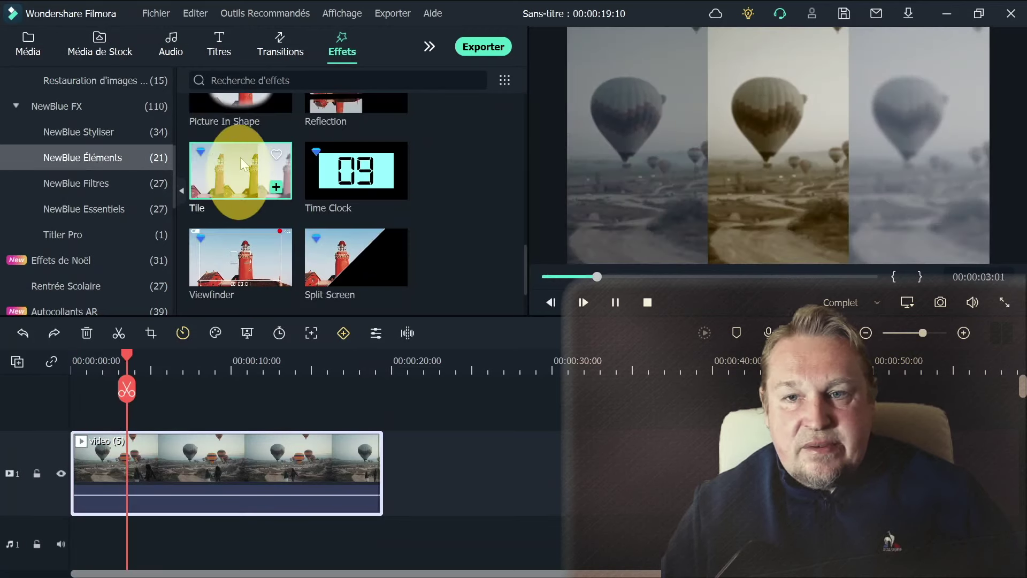
drag(241, 157, 177, 462)
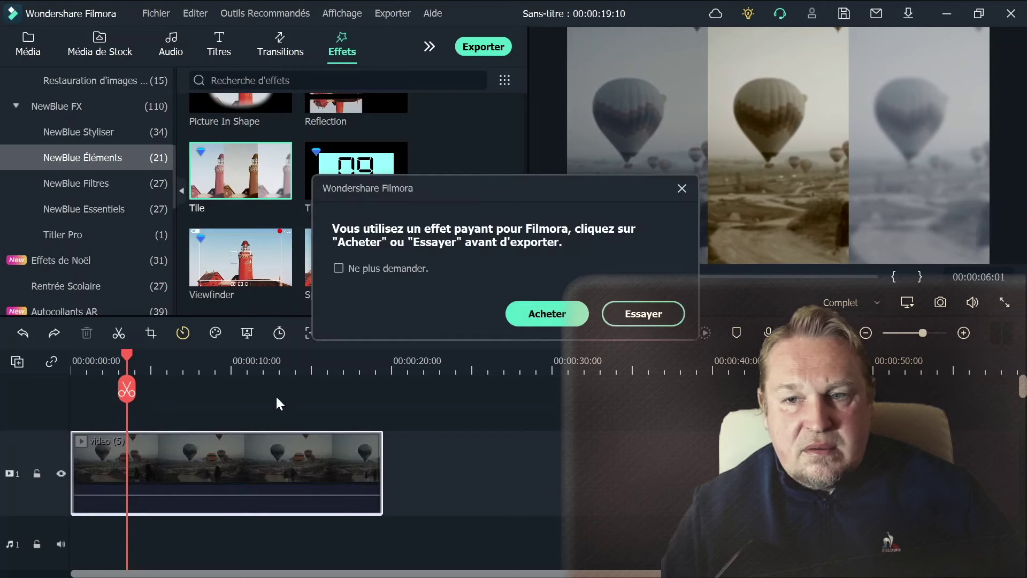
click(644, 314)
click(267, 362)
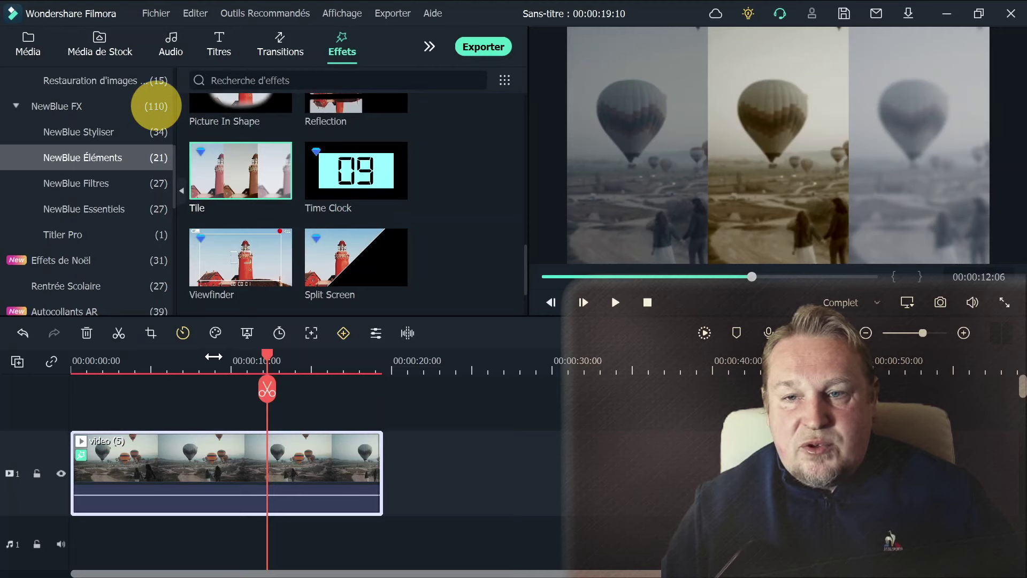
Look through the effects in the NewBlue Filtres and NewBlue Essentiels categories.
click(86, 180)
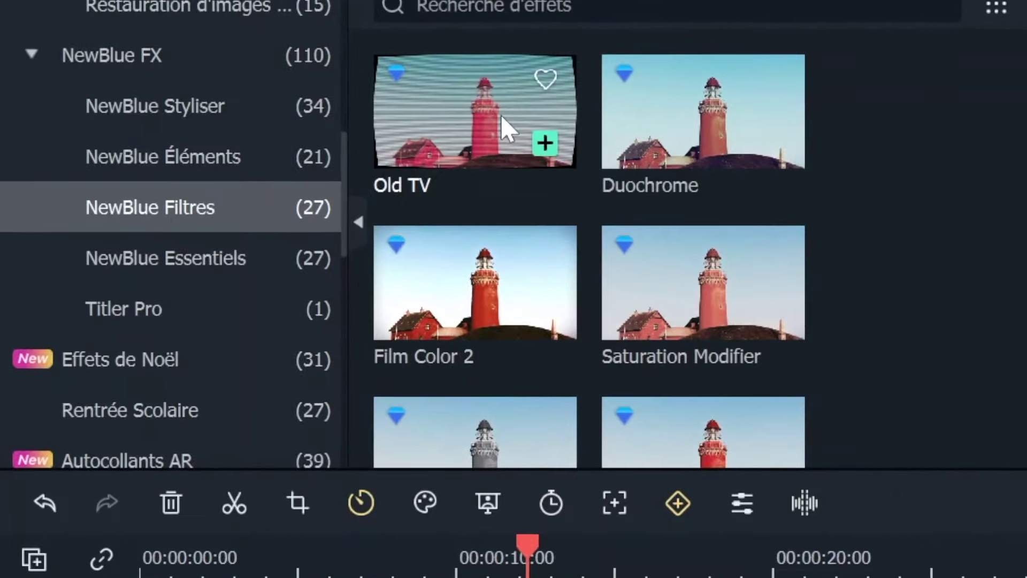
scroll(502, 117, down, 5)
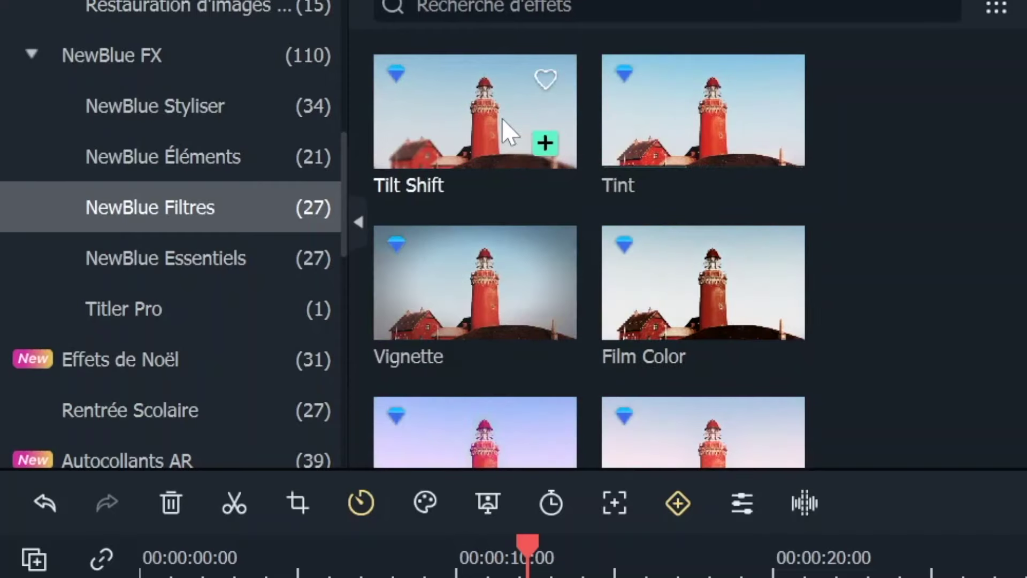
scroll(512, 238, down, 5)
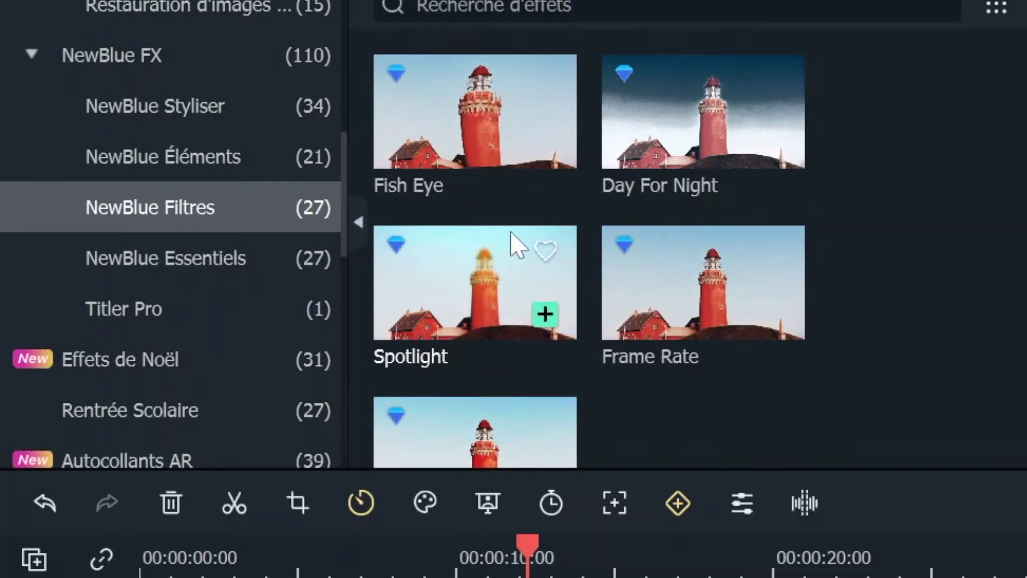
click(218, 268)
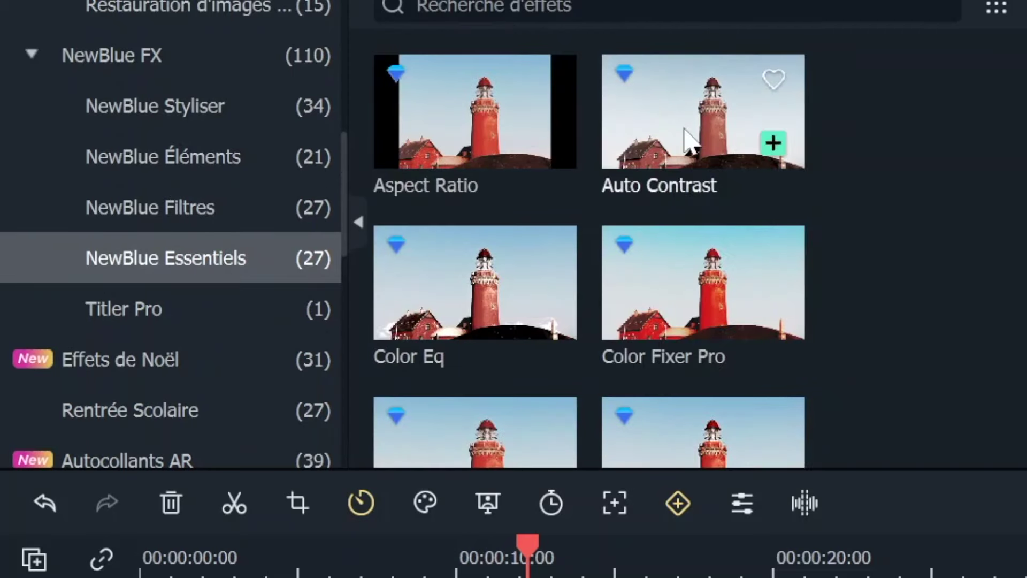
scroll(628, 250, down, 4)
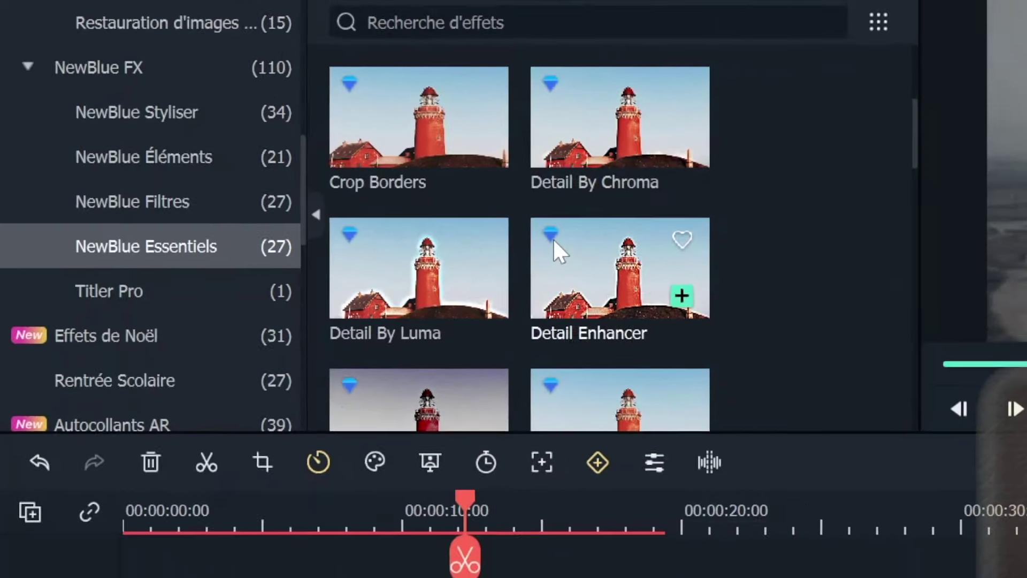
scroll(553, 238, down, 15)
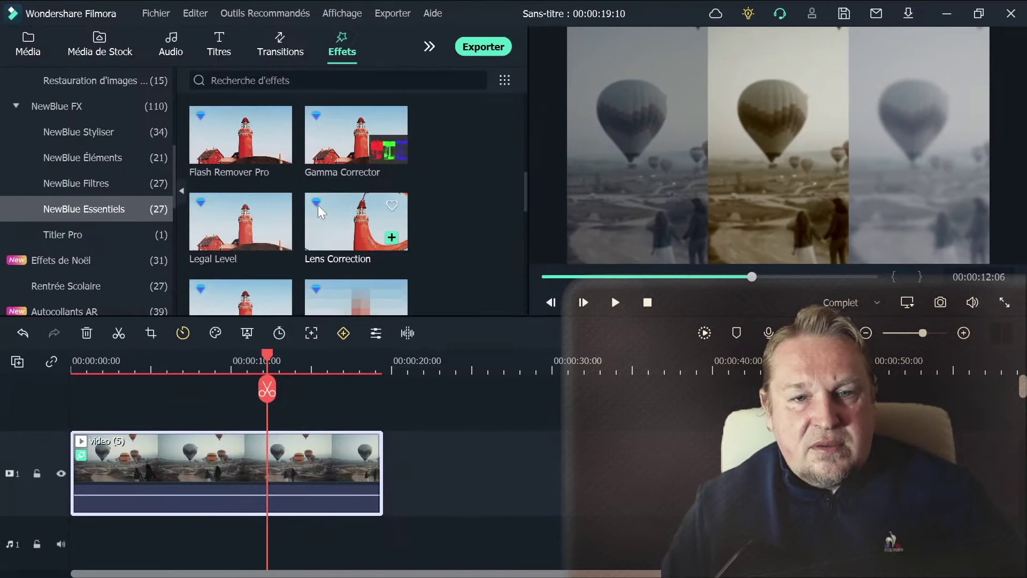
scroll(428, 181, up, 4)
click(429, 181)
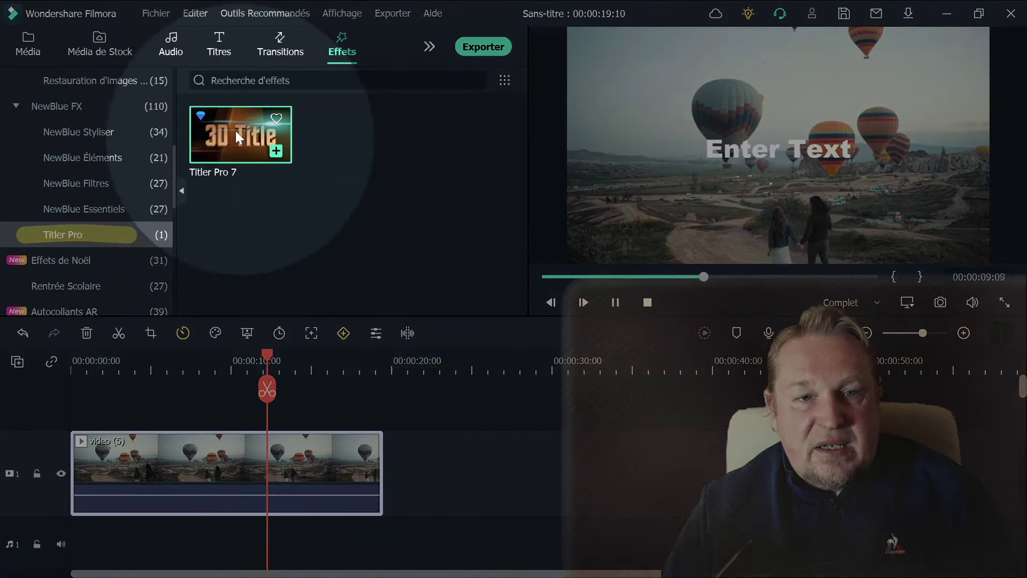
Add Titler Pro 7 as a trial effect on a track above the video clip, starting at about 00:00:05:20.
drag(235, 130, 166, 416)
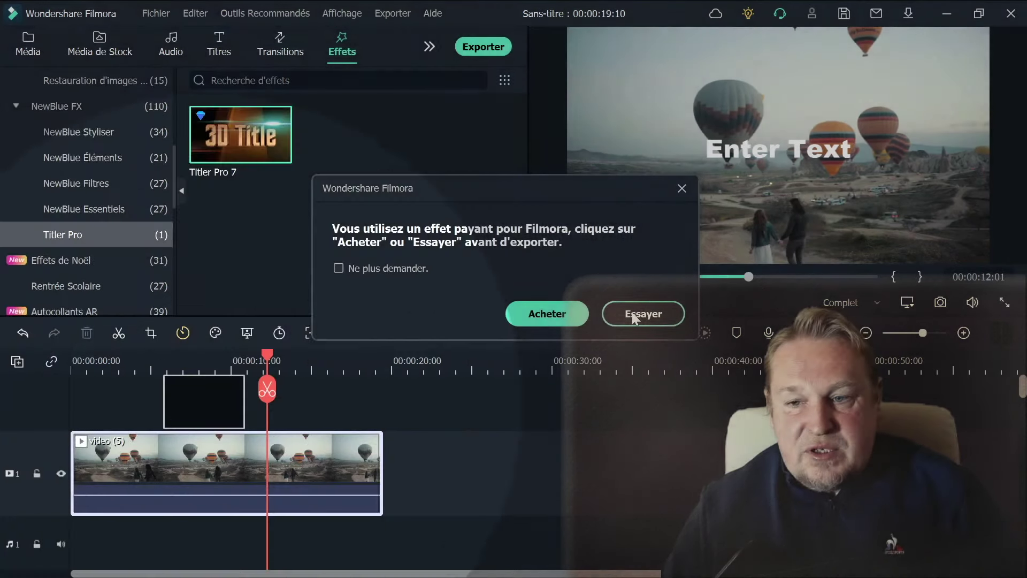
click(630, 315)
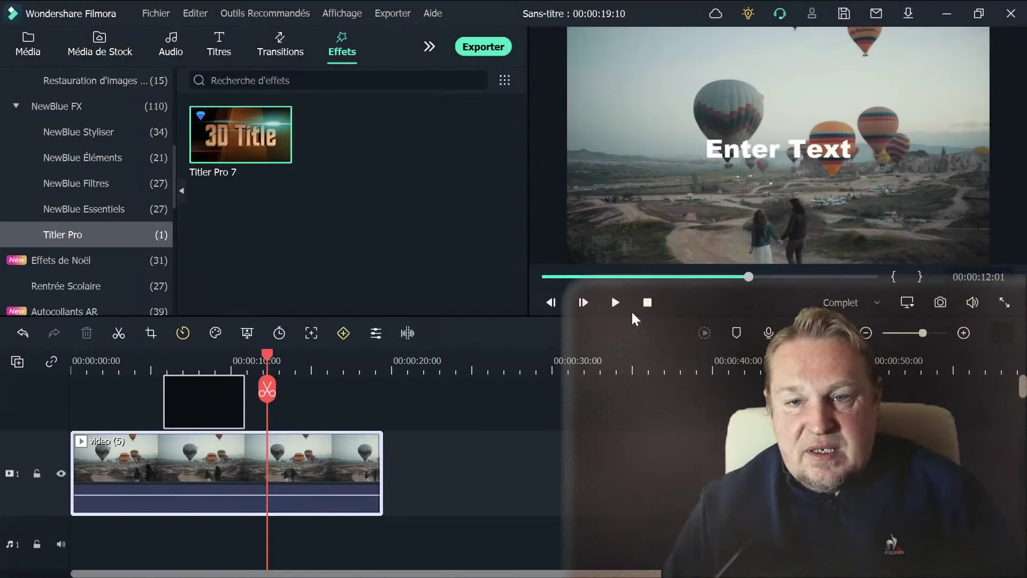
click(199, 467)
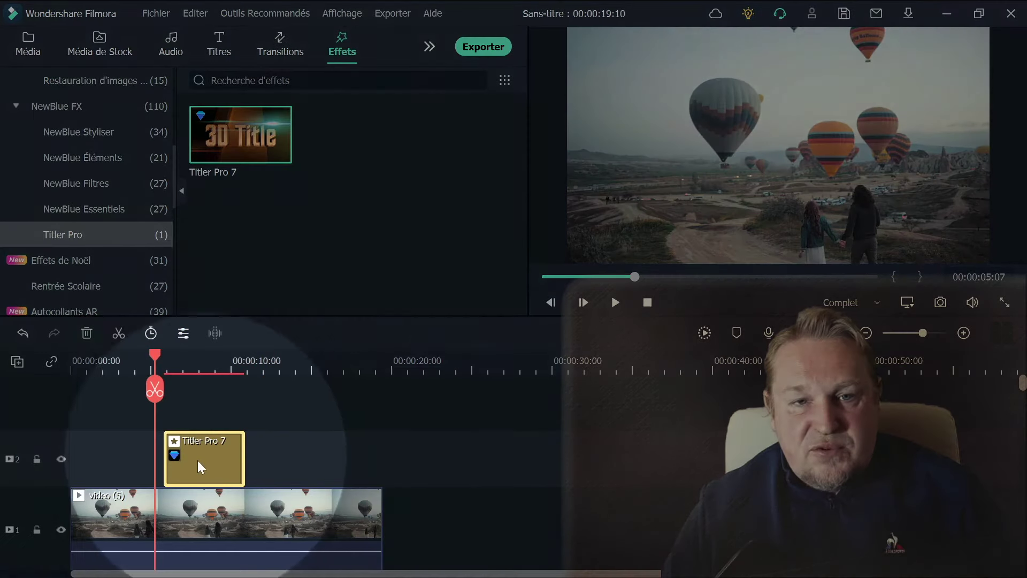
Open the Titler Pro 7 title in NewBlue Titler Designer and check its Objet and Scène attributes.
double_click(197, 461)
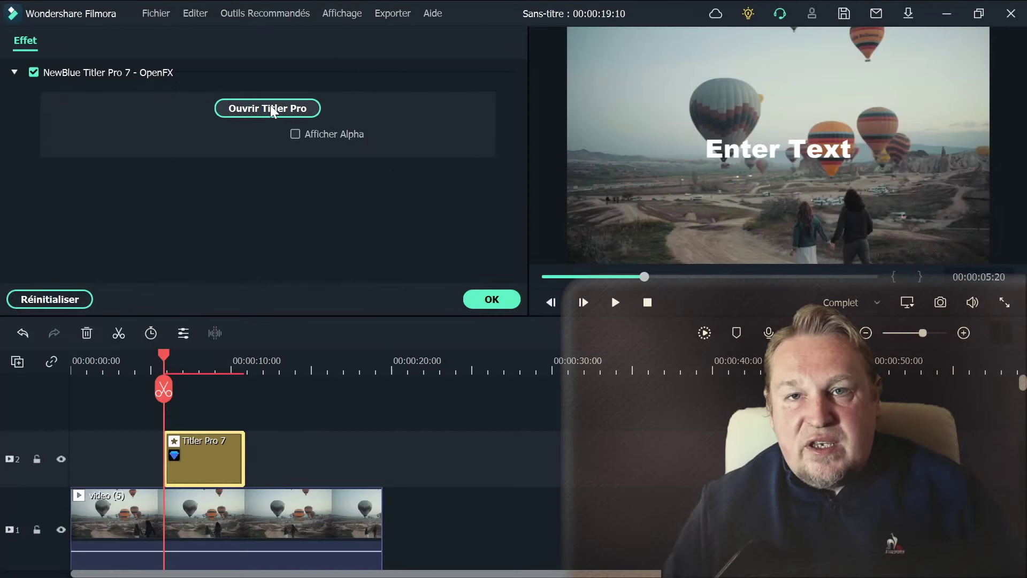
click(270, 106)
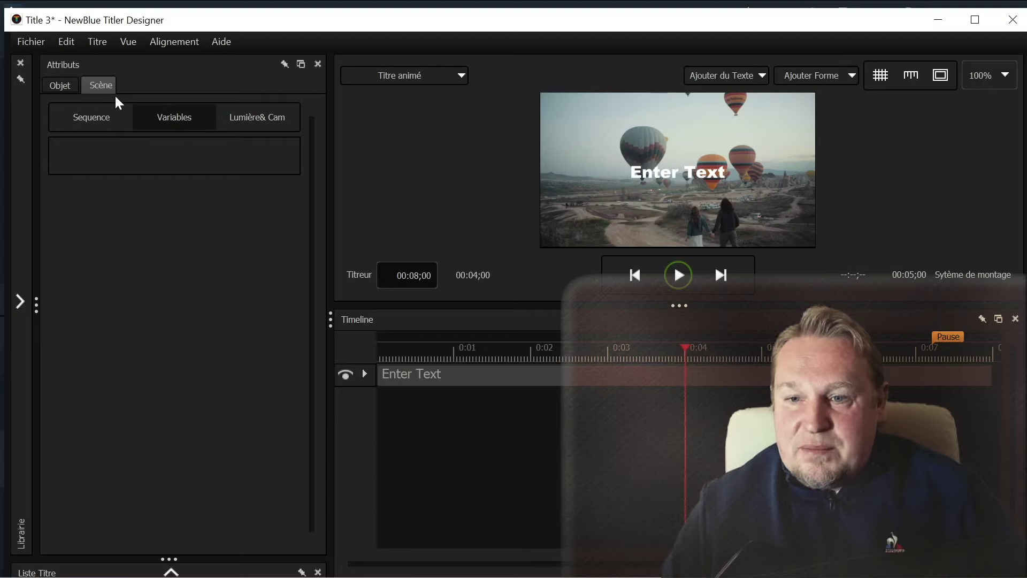
click(57, 83)
click(100, 85)
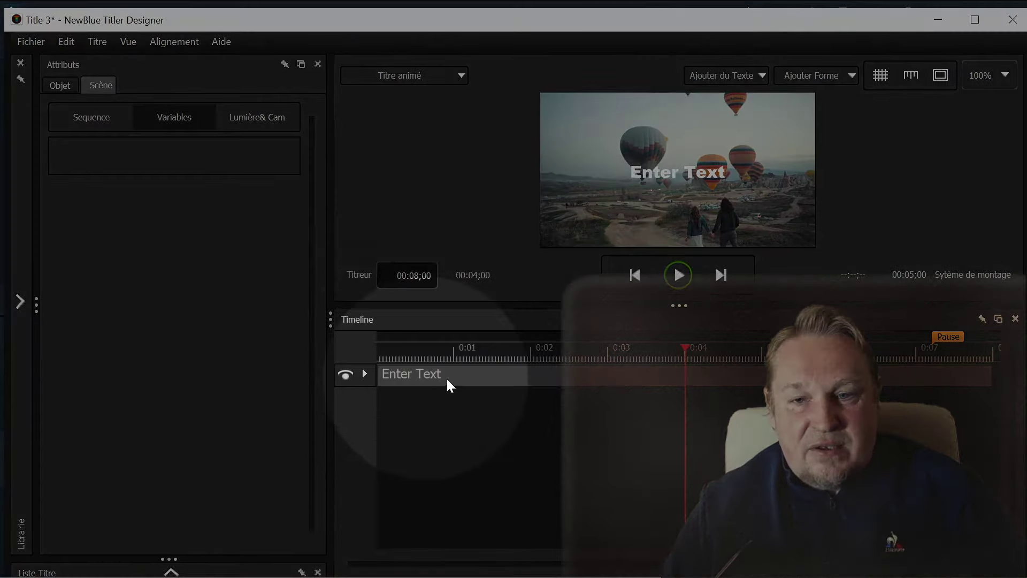
Replace the title's placeholder text with FILMORA 11 and set its 3D Face colour to FF5025.
click(447, 378)
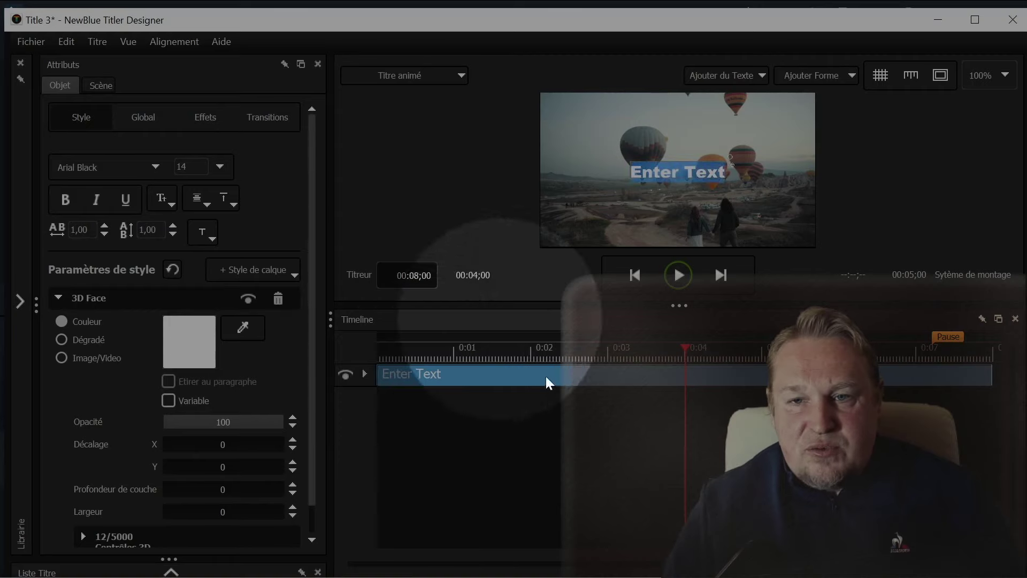
text(FILMORA)
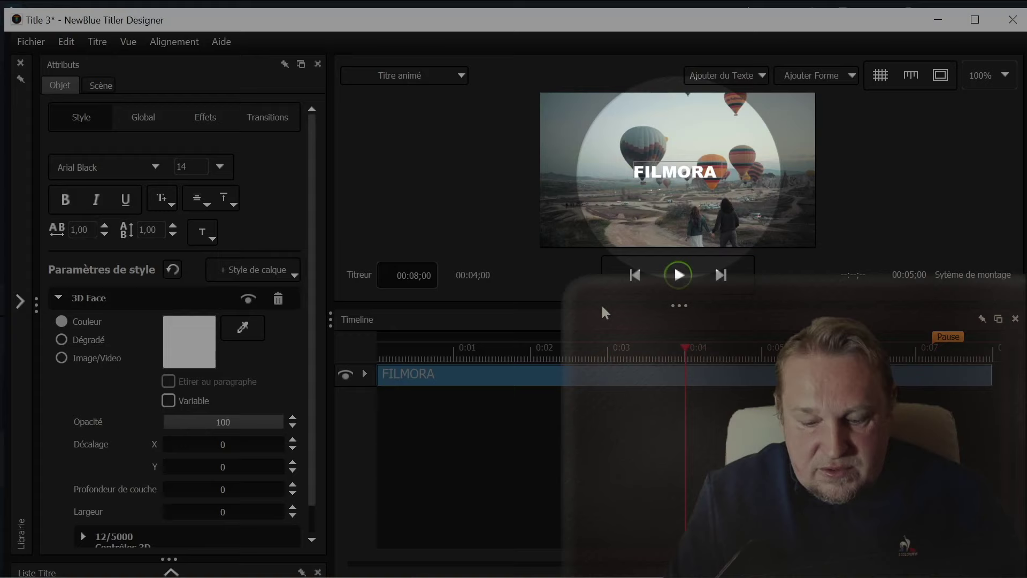
text( 11)
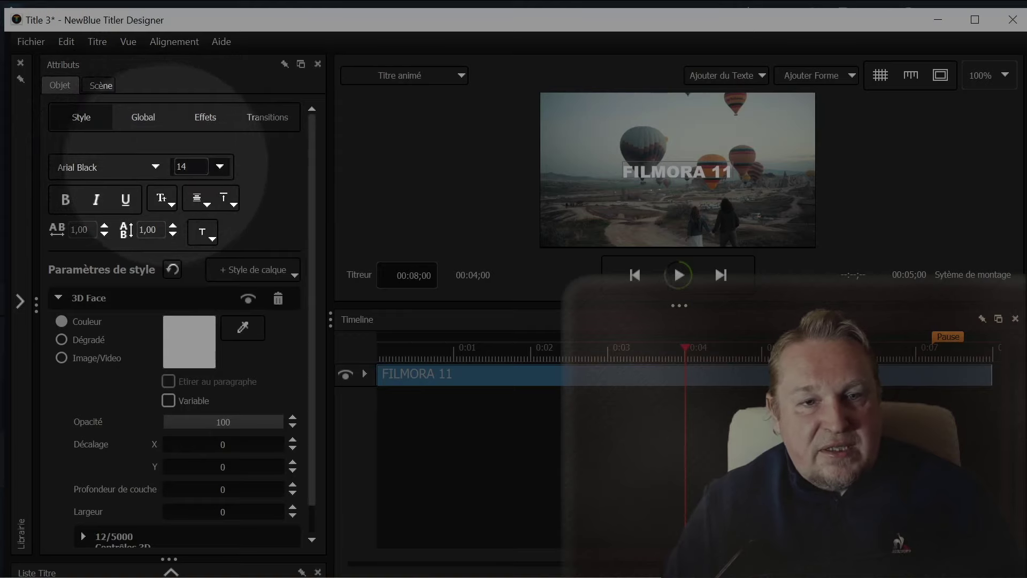
click(189, 353)
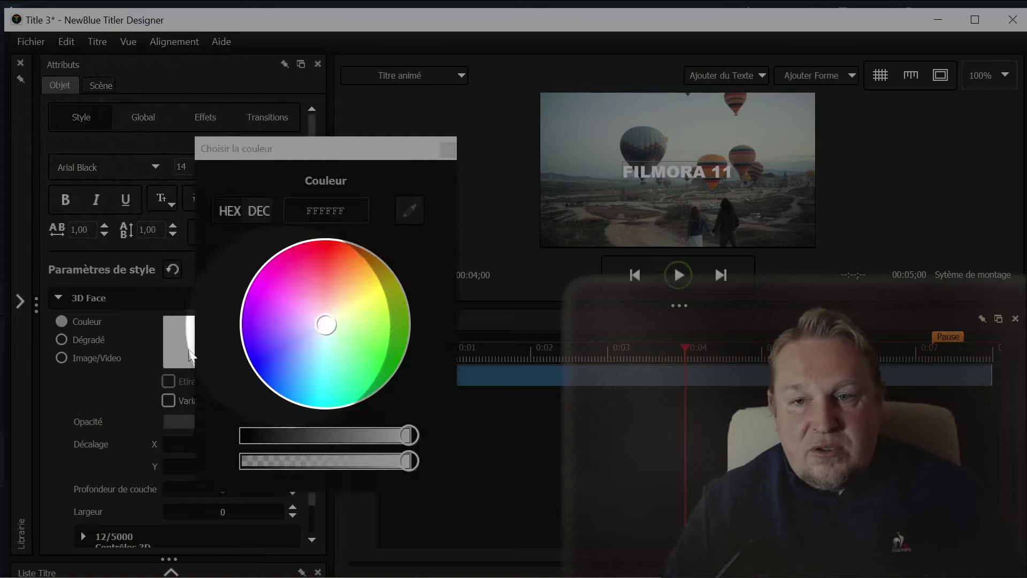
click(340, 252)
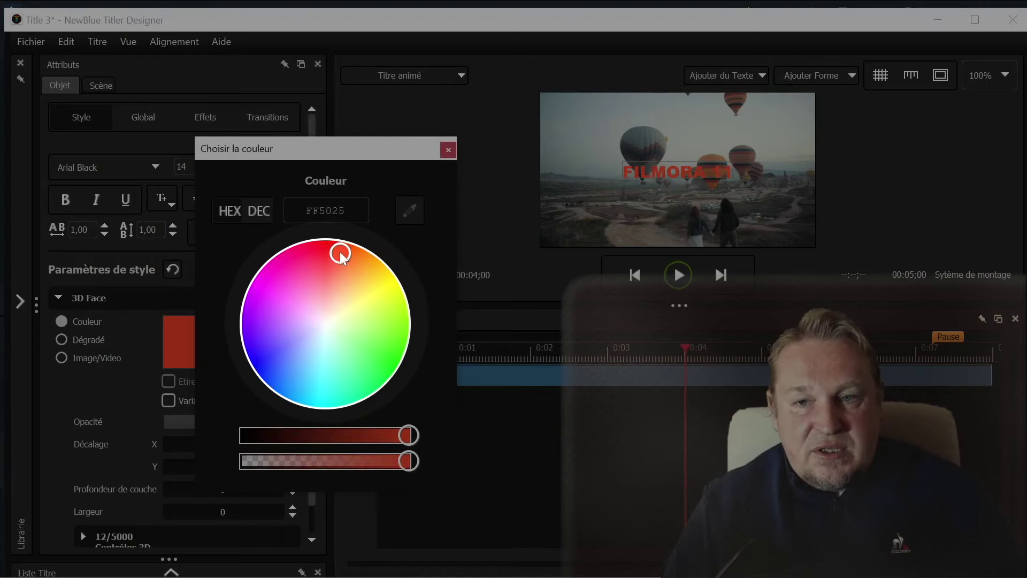
Change the FILMORA 11 title's 3D Face colour to a light yellow-green and set its font size to 28.
click(373, 312)
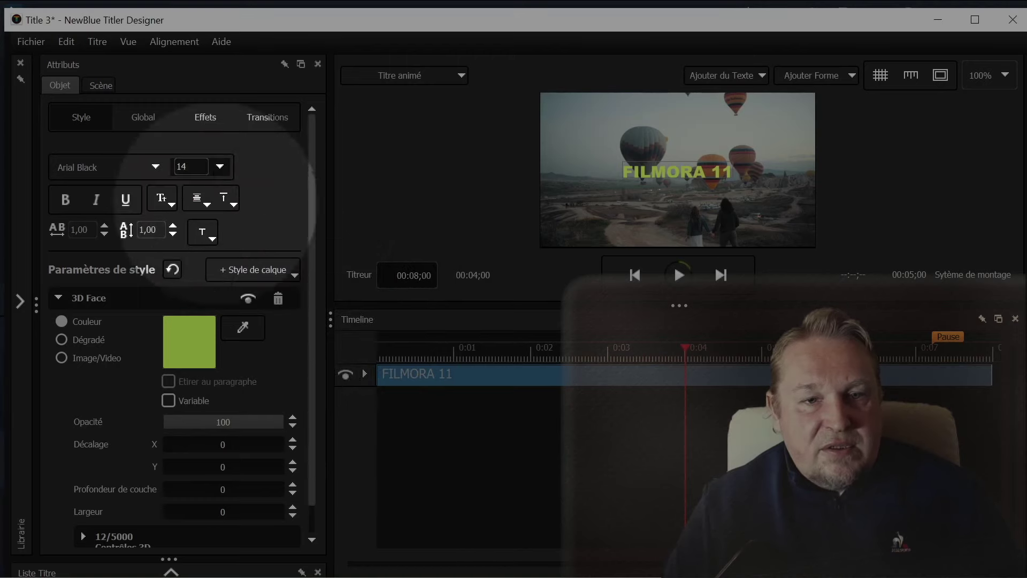
click(220, 166)
scroll(189, 224, down, 2)
click(190, 235)
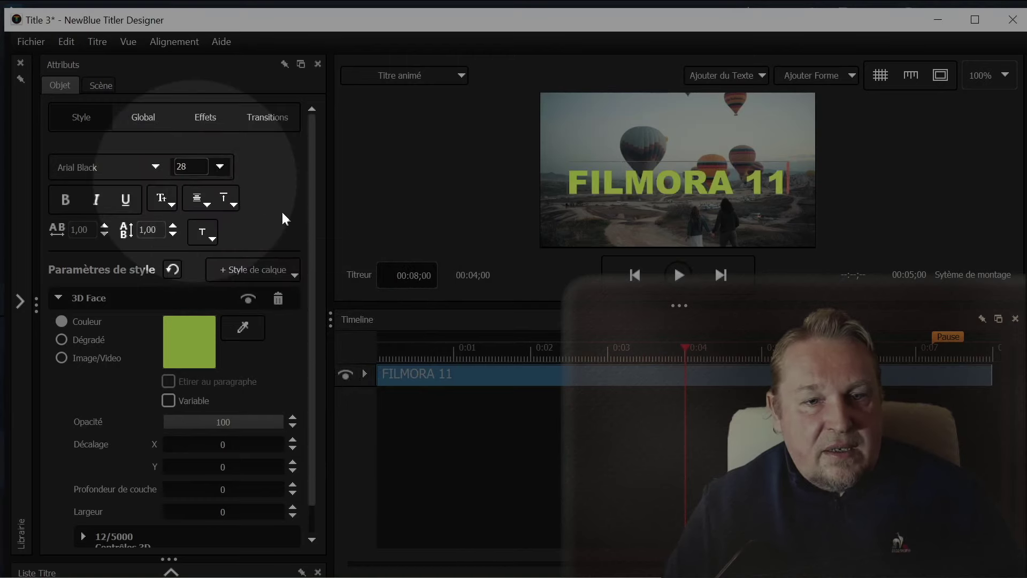
Set the title's Extrusion to 32.1 in the 3D controls of the 3D Face, and show its Global attributes.
scroll(279, 210, down, 1)
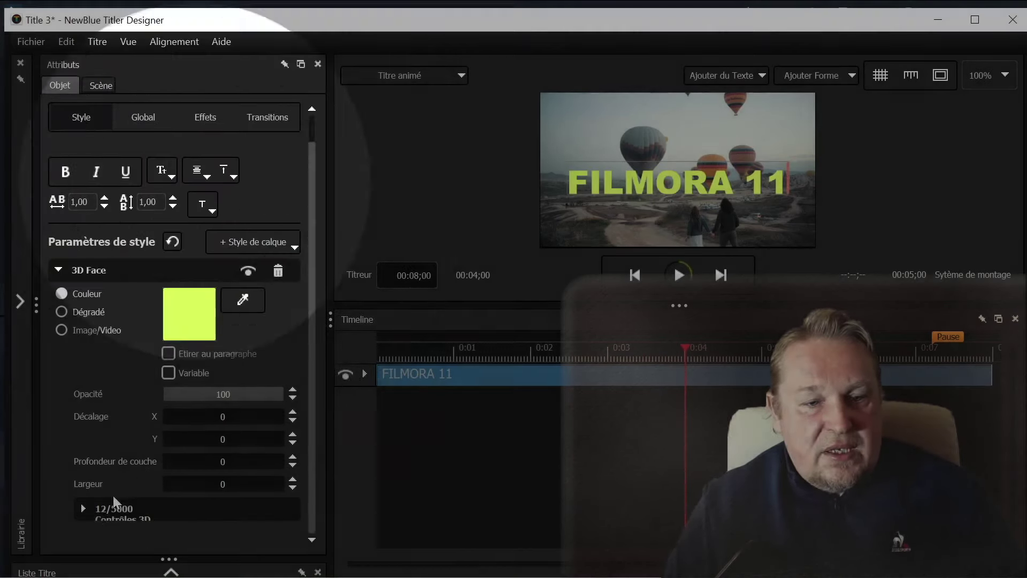
click(84, 508)
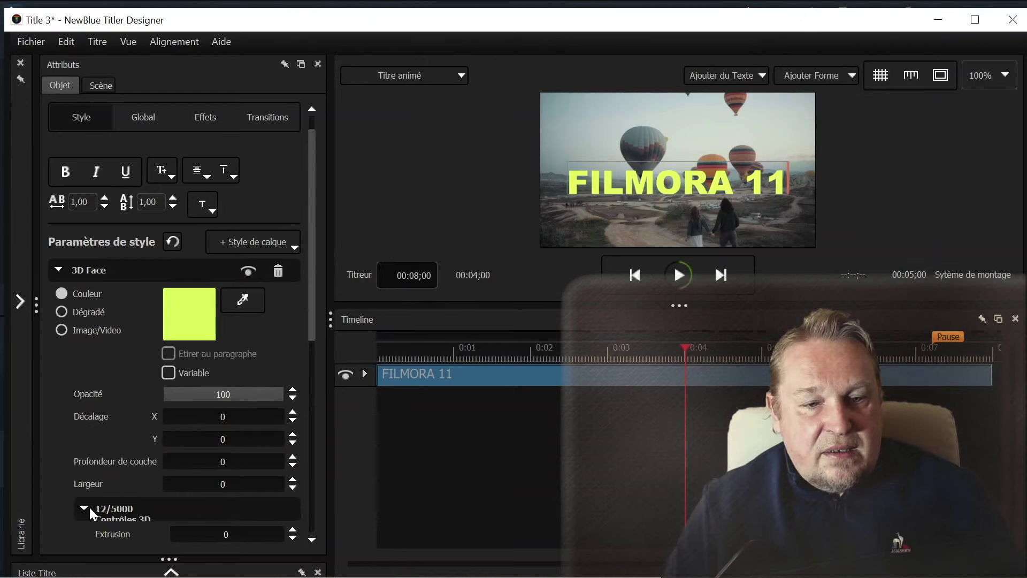
scroll(89, 505, down, 2)
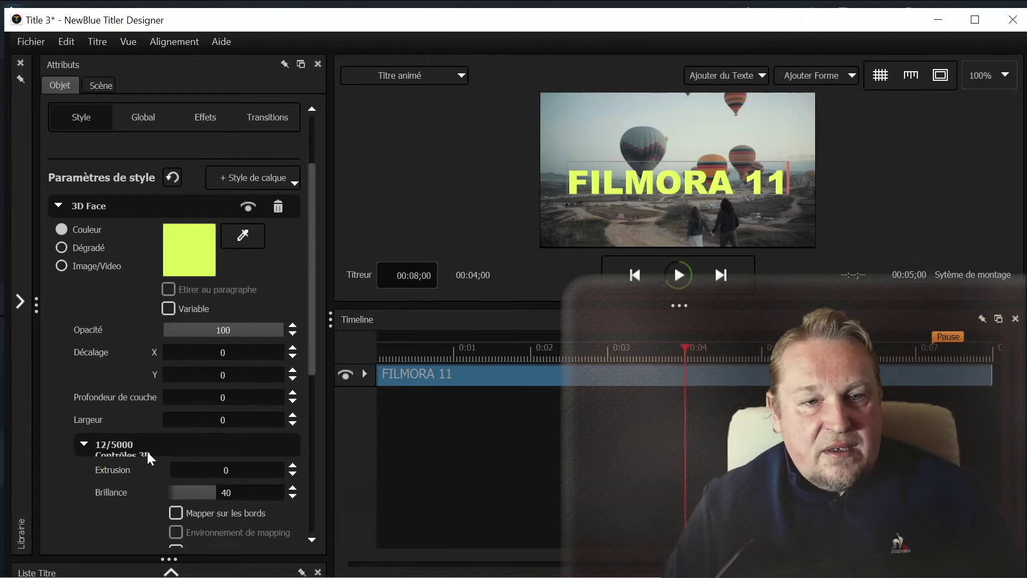
drag(175, 466, 192, 466)
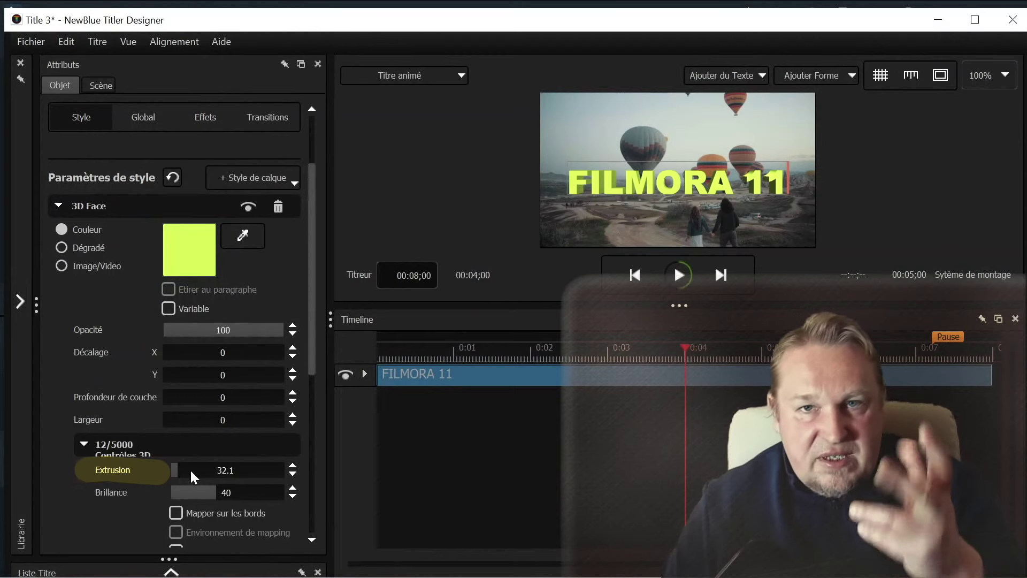
click(143, 117)
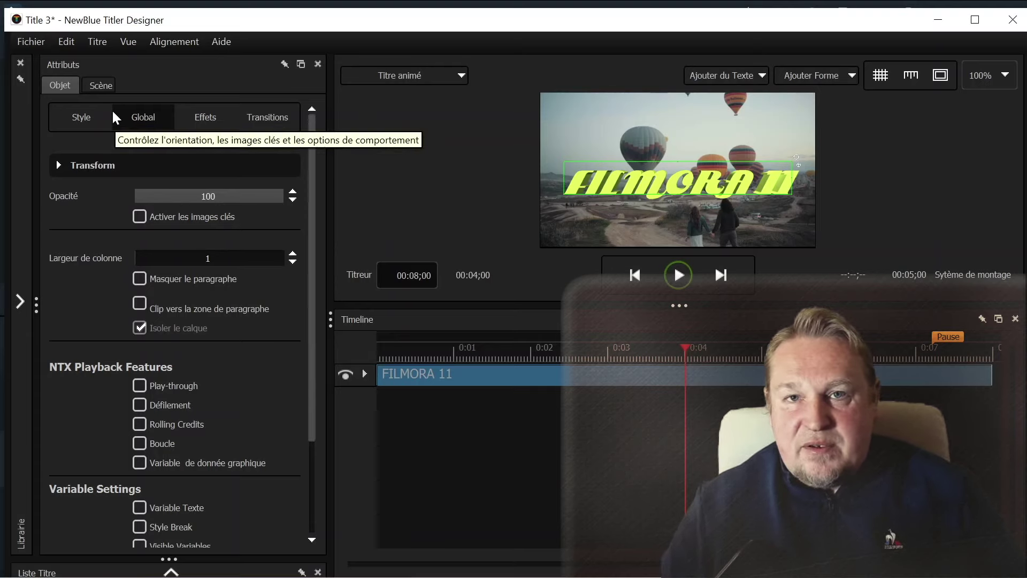
Replace the current title with the Guards of the Galaxy design from the Cinema templates and select its GUARDS - Flare 2 layer.
click(24, 303)
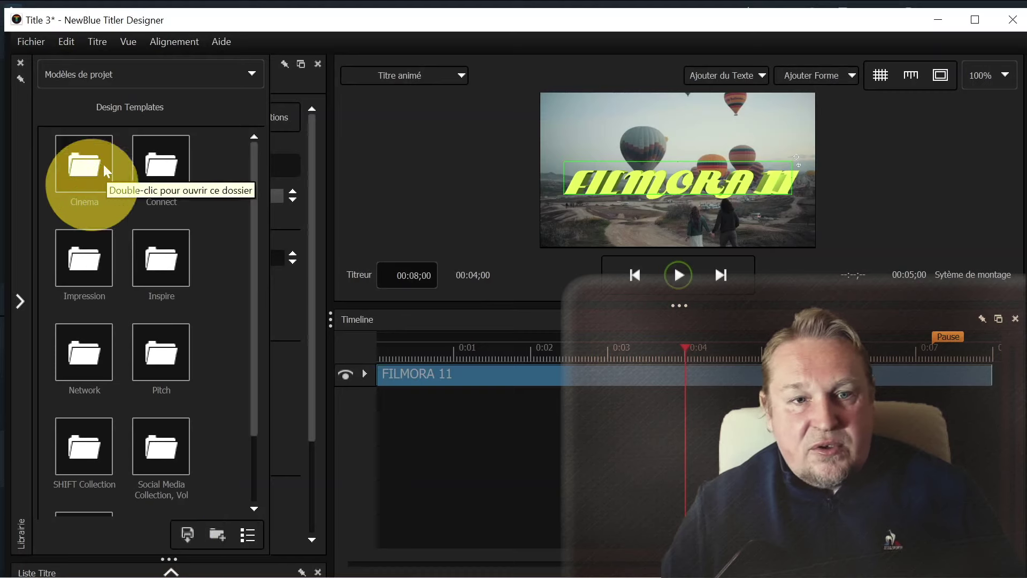
double_click(103, 165)
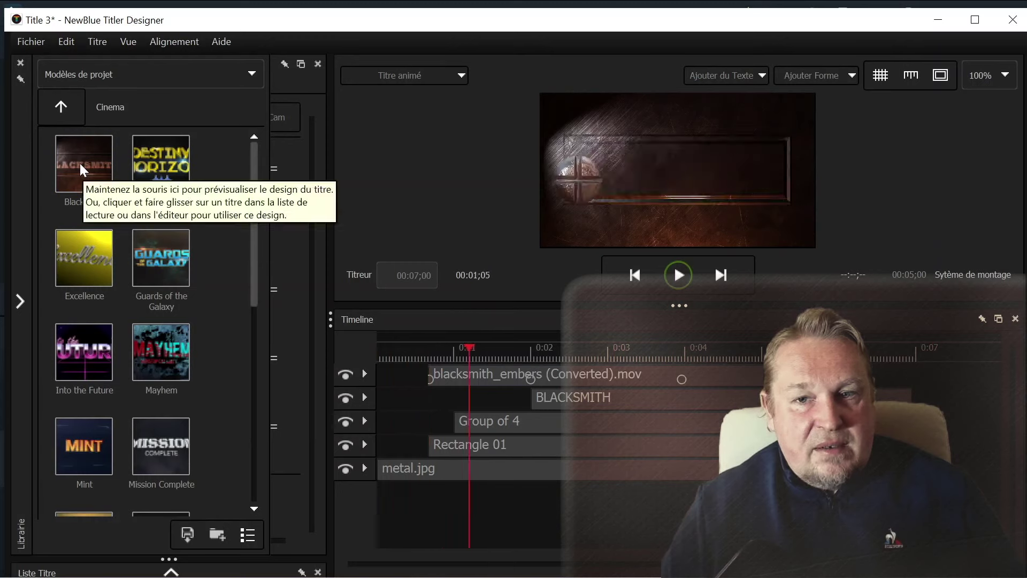
drag(160, 258, 460, 355)
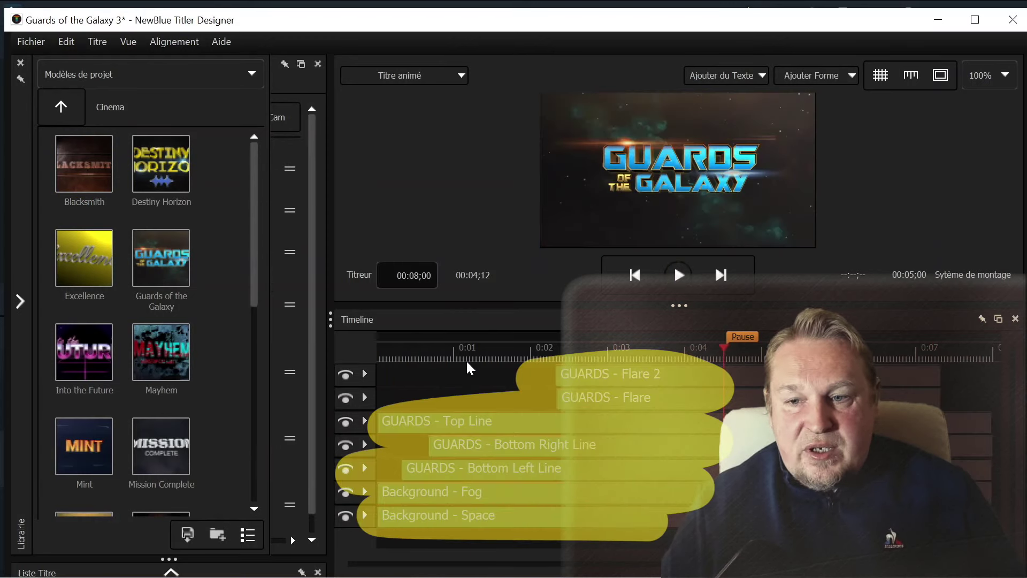
click(593, 371)
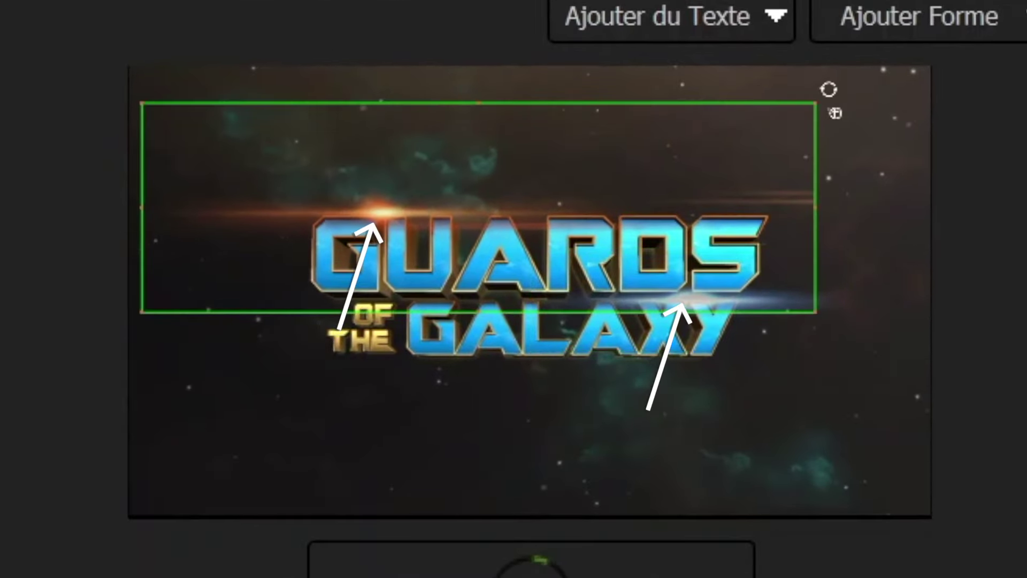
Replace the template's text with NEWBLUE on the Top Line, PLUGIN on the Bottom Right Line and FX on the Bottom Left Line.
click(412, 543)
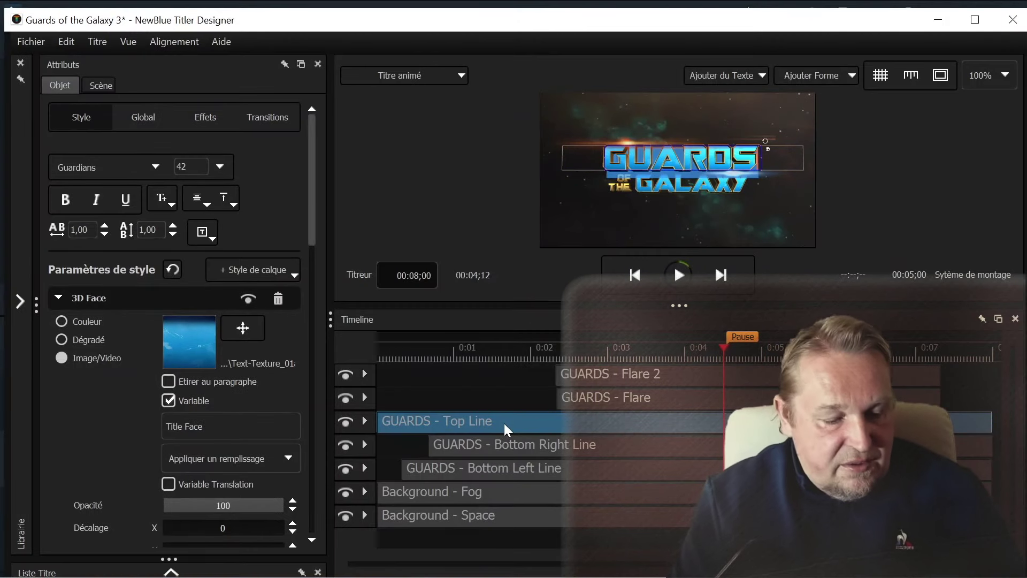
text(NEWBLUE)
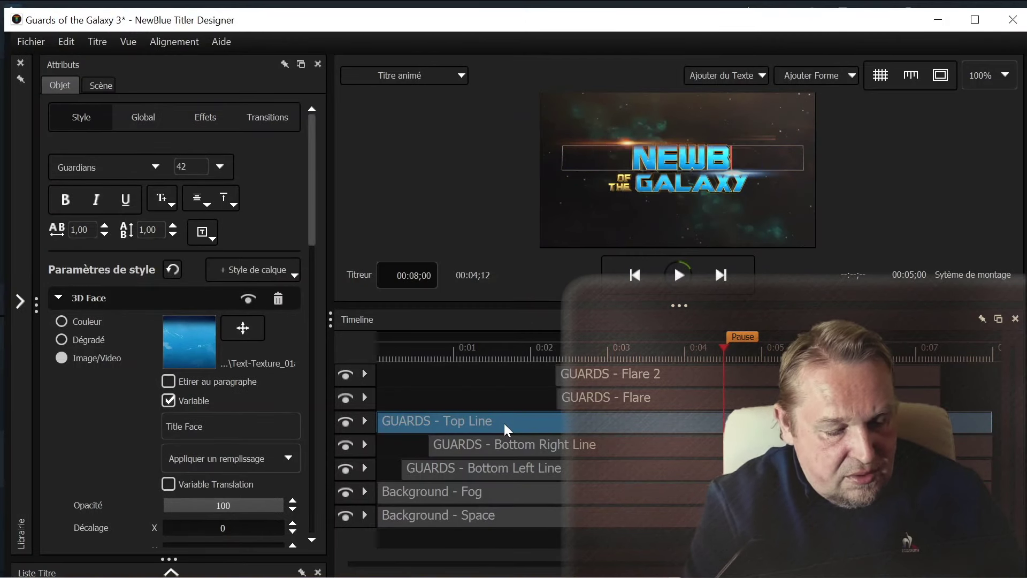
click(511, 443)
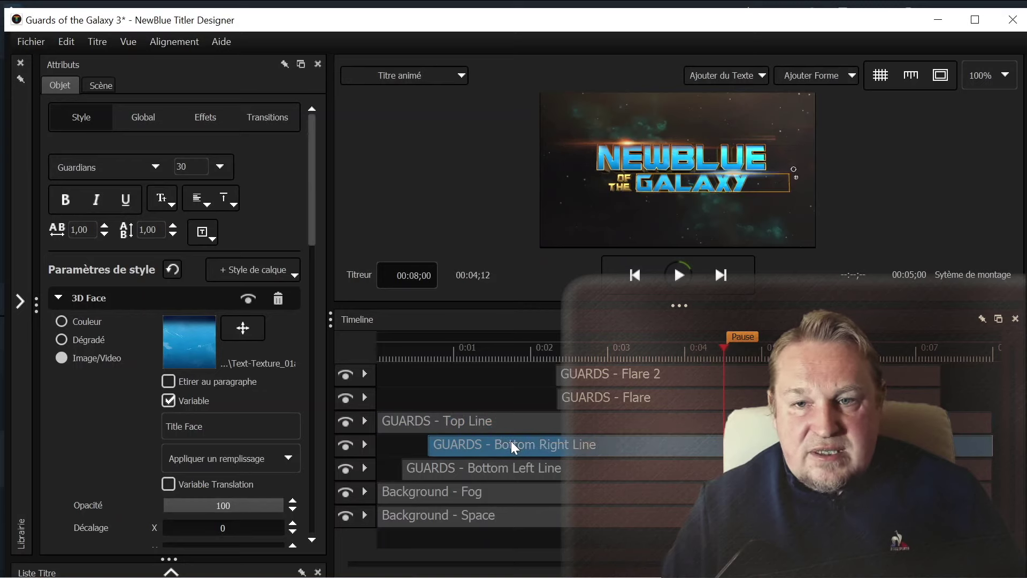
key(ctrl+a)
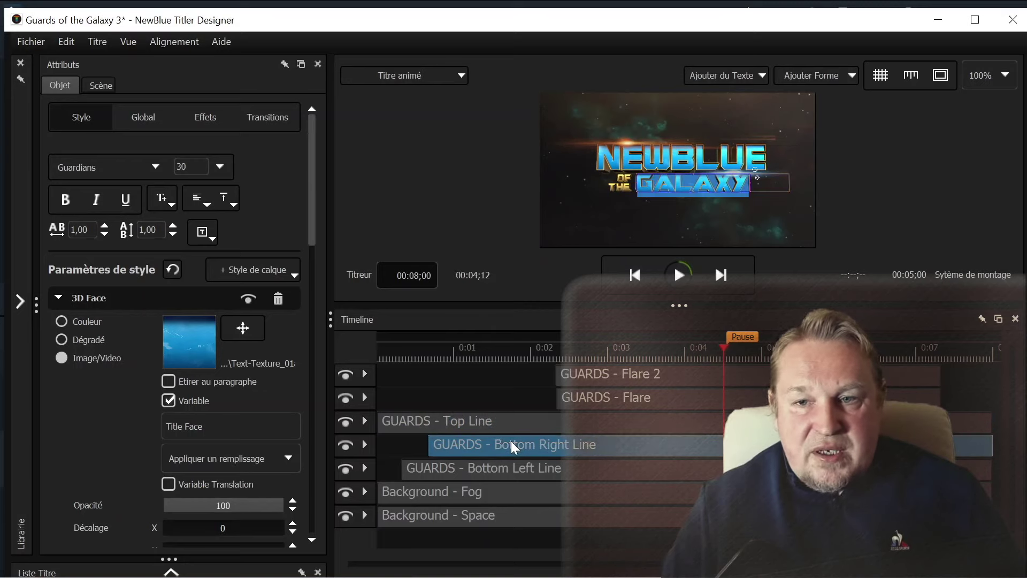
text(PLUGIN)
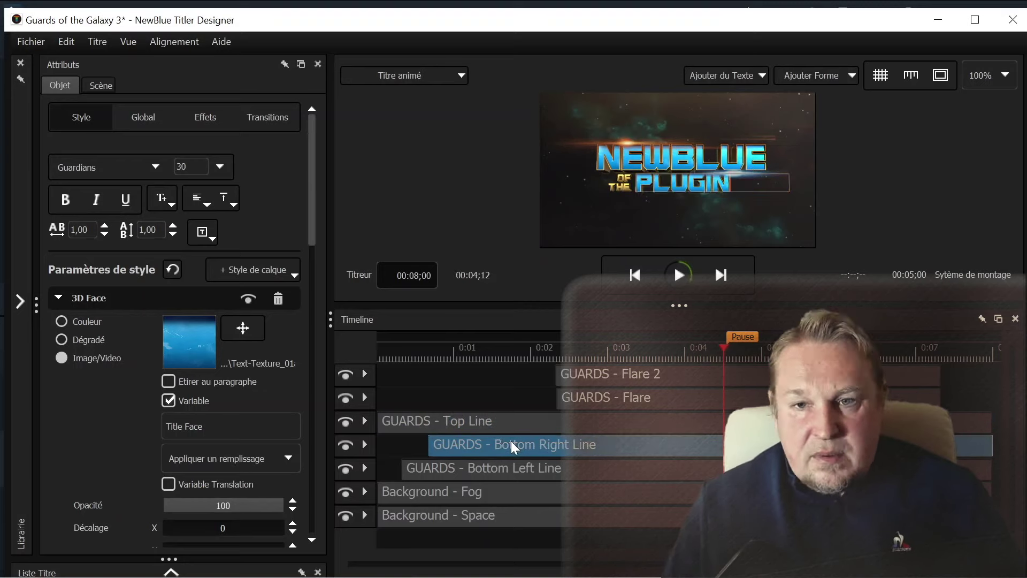
click(490, 470)
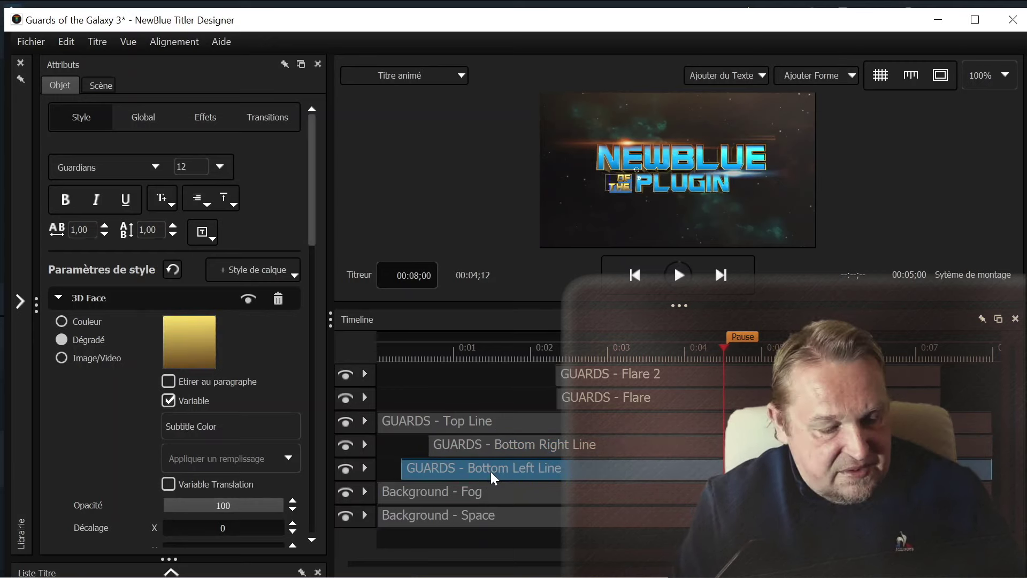
text(FX)
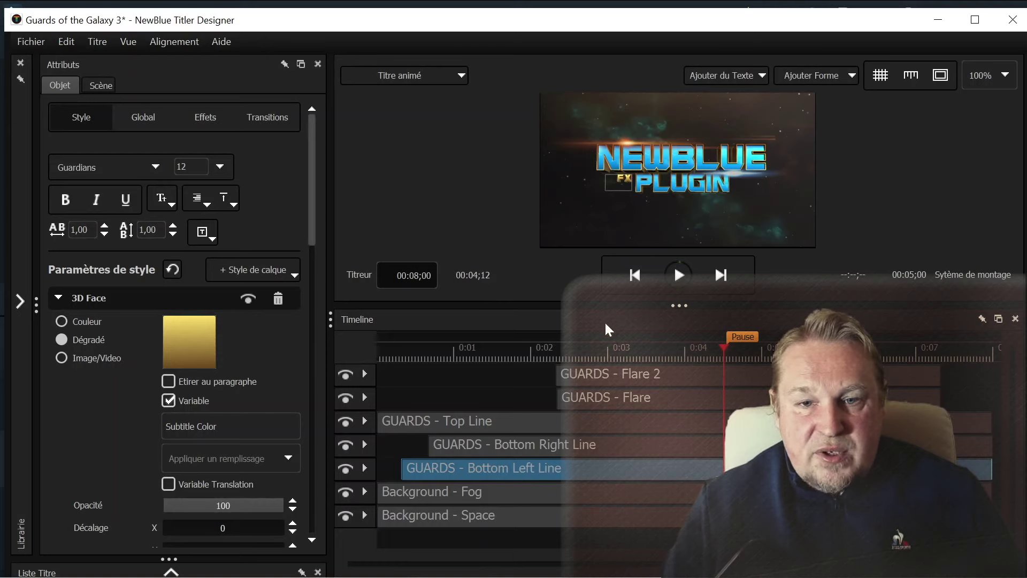
Save the edited title design after previewing its playback, and return to the Filmora project.
click(670, 277)
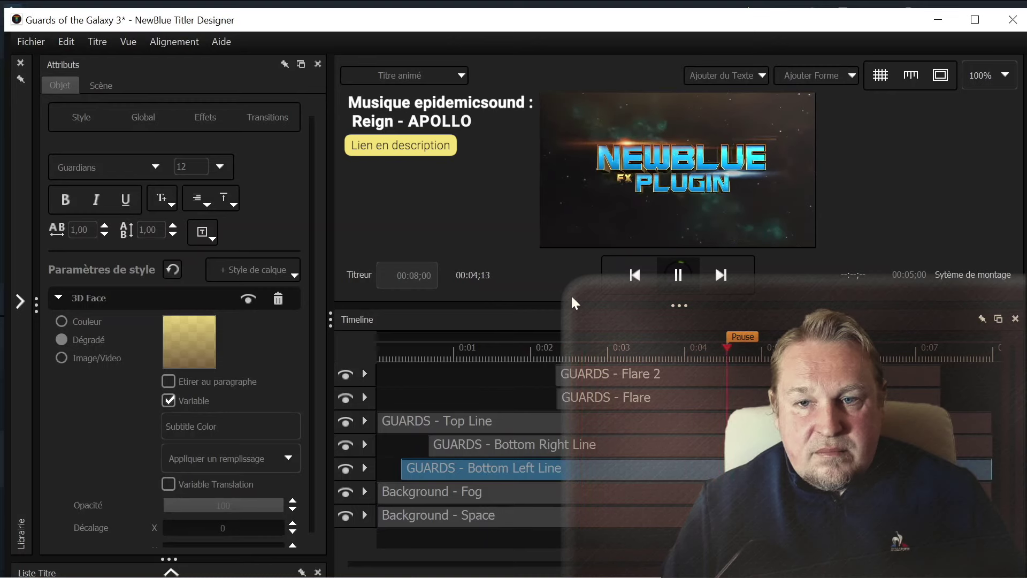
key(space)
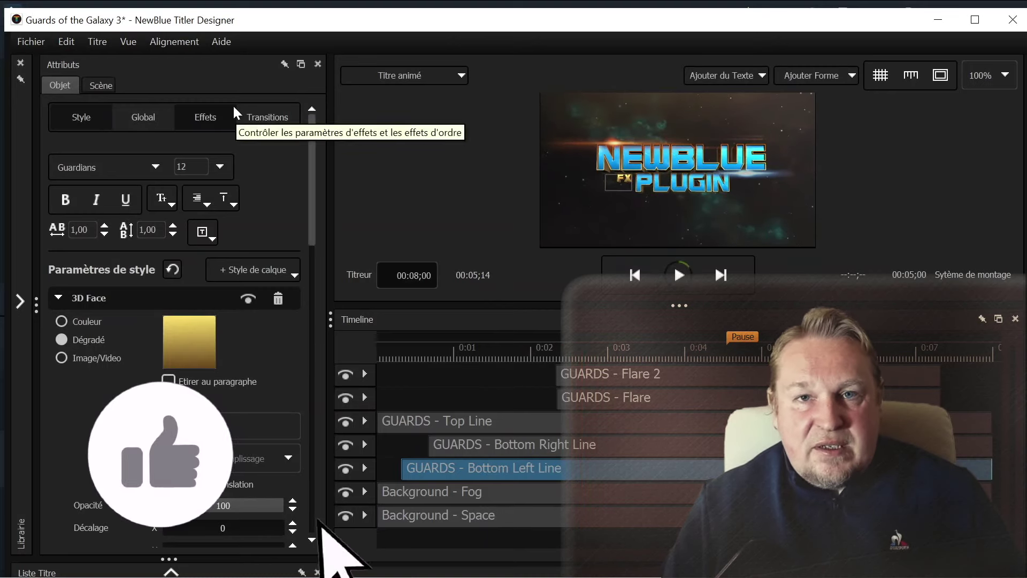
click(27, 43)
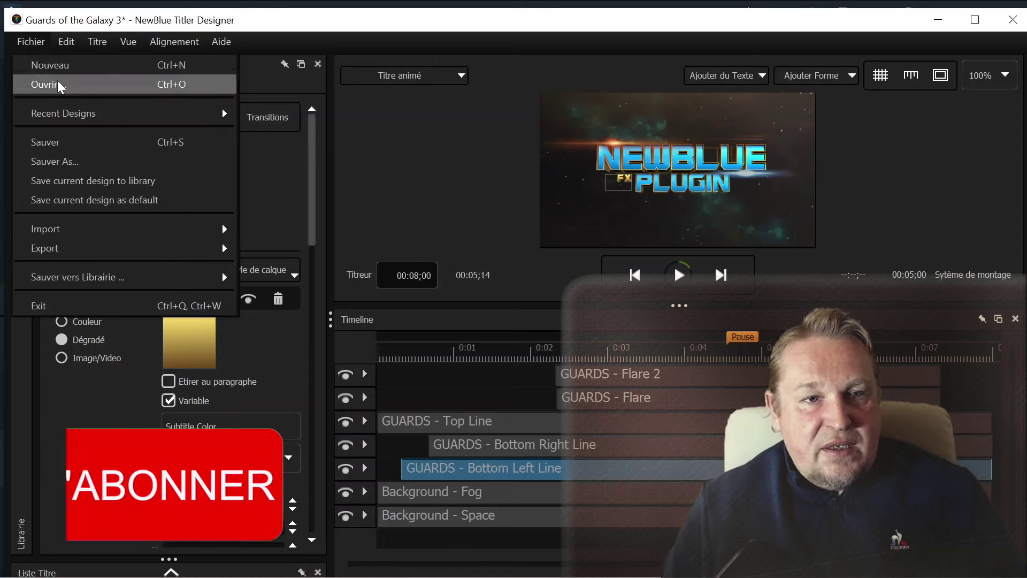
click(65, 143)
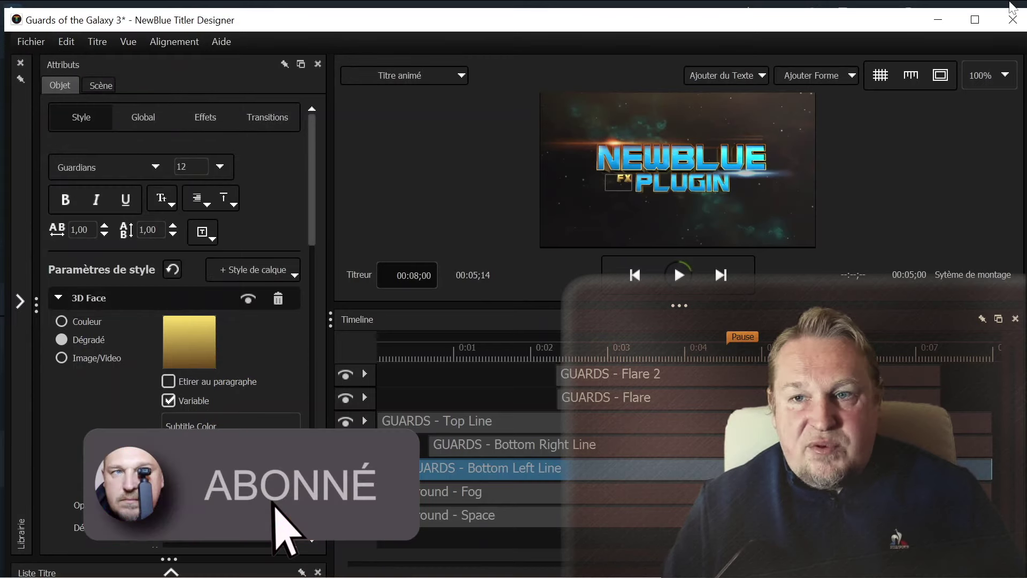
click(1012, 20)
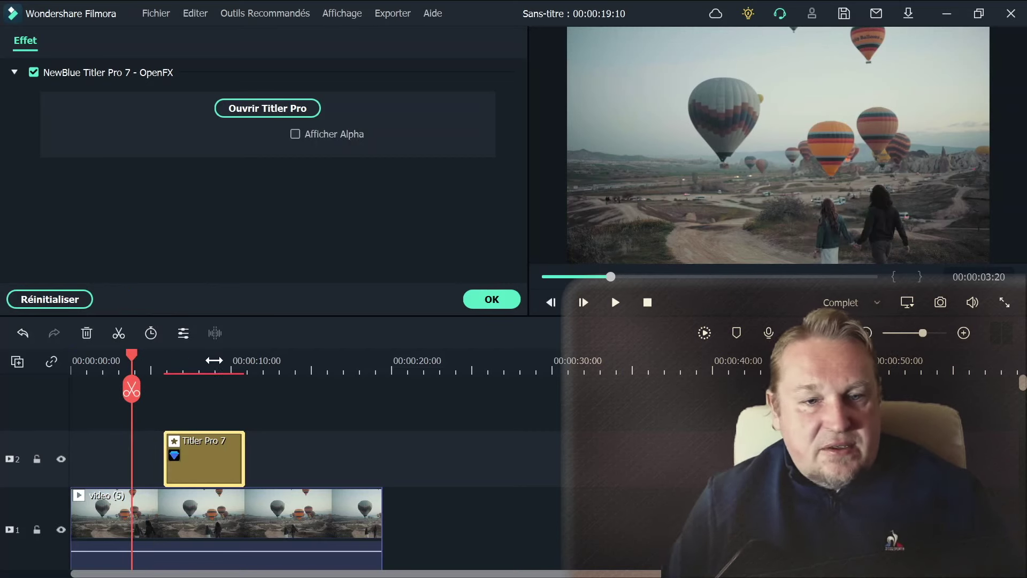
Play the timeline from about 00:00:04:17 through the Titler Pro 7 clip to check the title over the video.
click(146, 364)
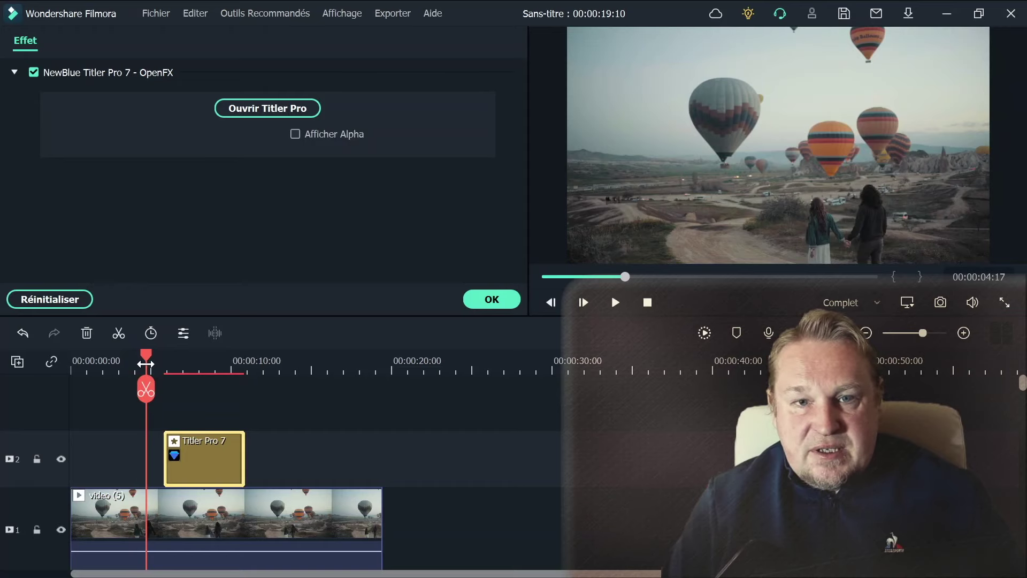
key(space)
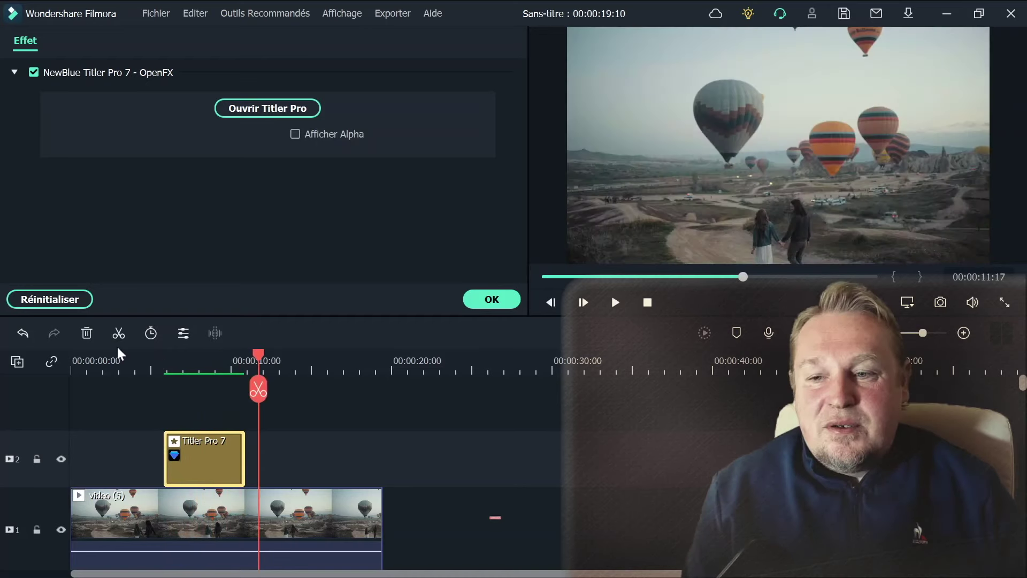
key(space)
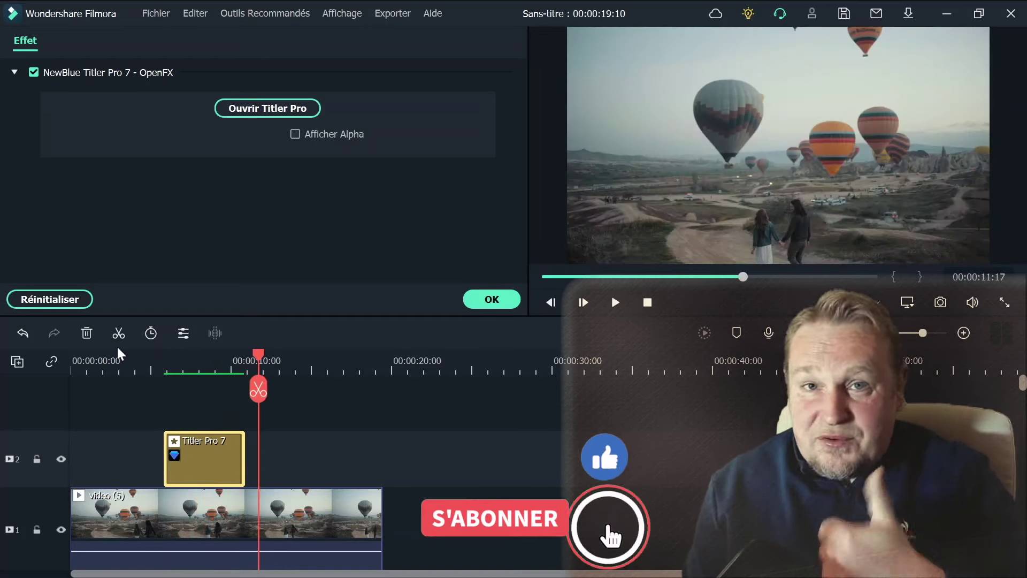